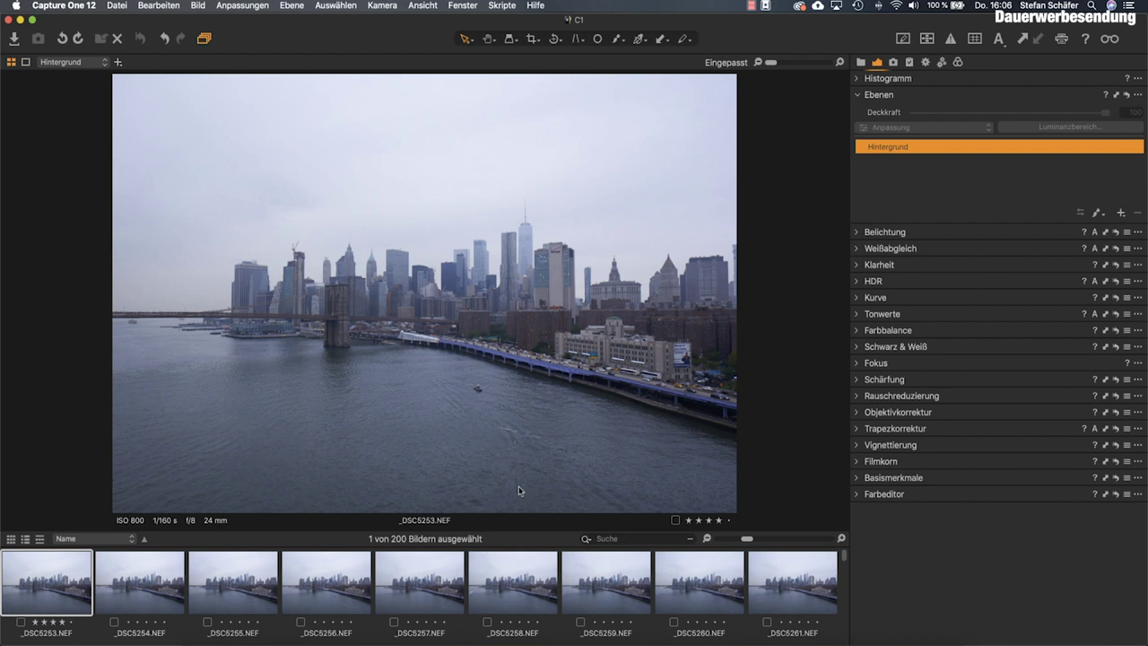
Step: Switch to Lightroom Classic and set Dunst entfernen to +100 on the skyline photo _DSC5253.NEF
{"action": "left_click", "coordinate": [504, 641]}
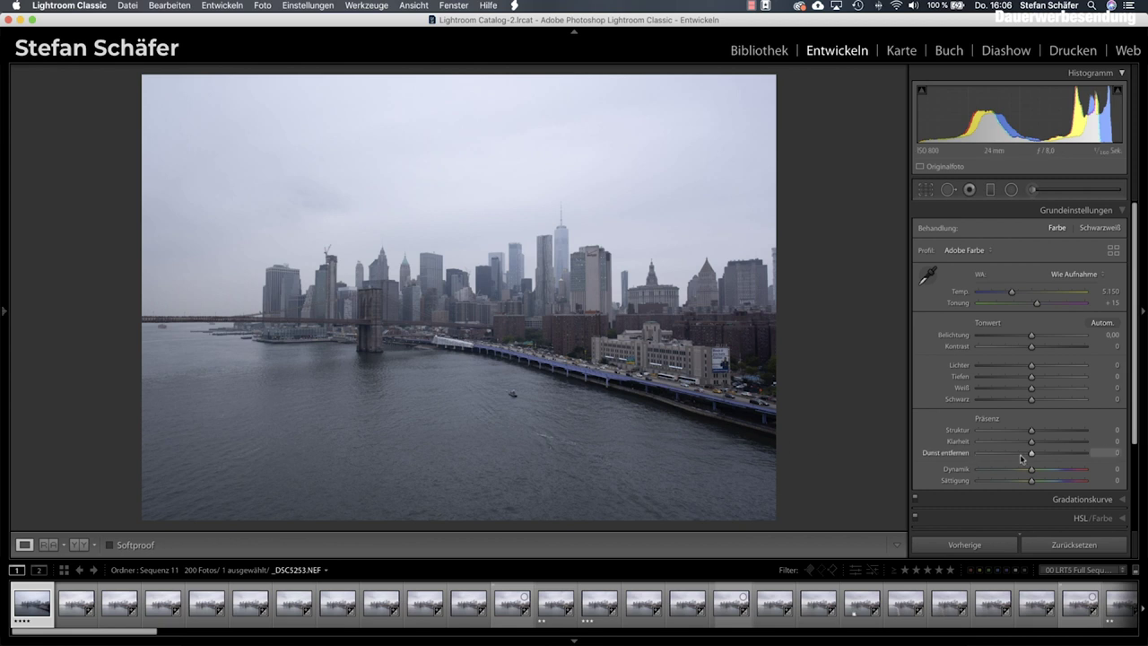
{"action": "left_click_drag", "start_coordinate": [1031, 454], "coordinate": [1084, 453]}
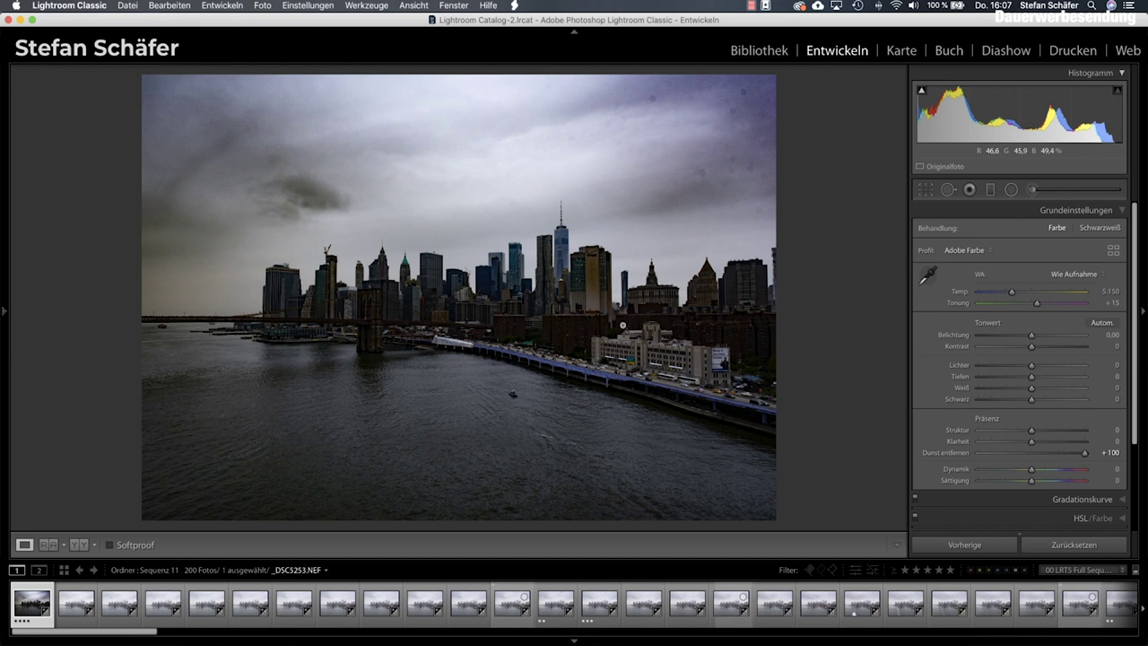
Step: Switch back to Capture One and add a new filled adjustment layer to _DSC5253.NEF
{"action": "left_click", "coordinate": [686, 632]}
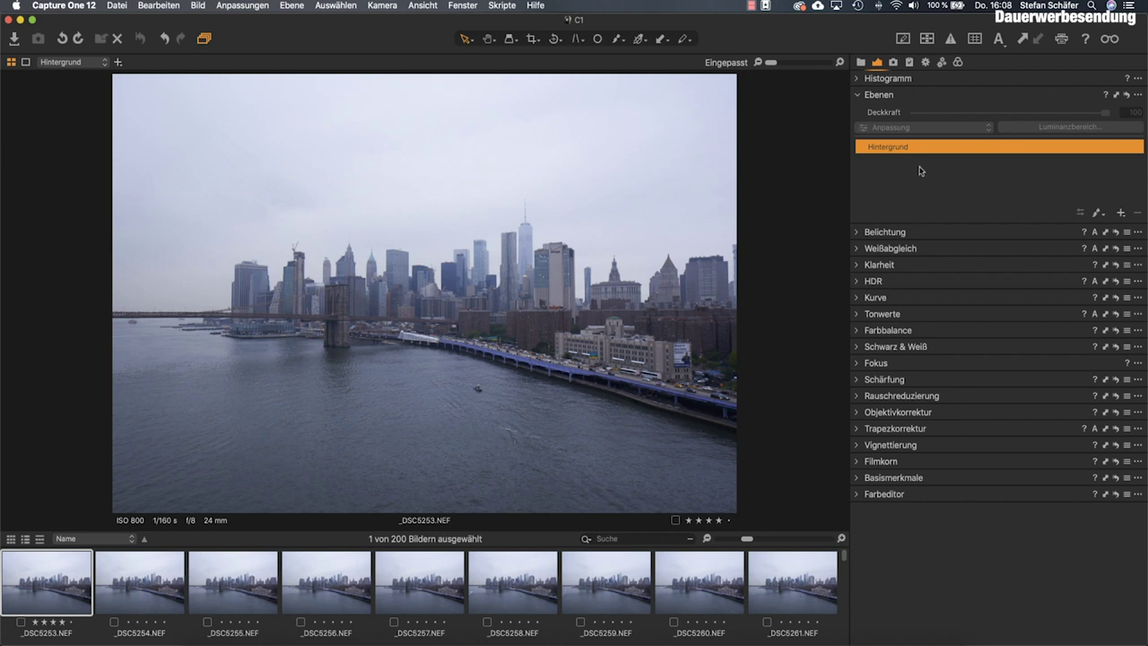
{"action": "left_click", "coordinate": [1119, 215]}
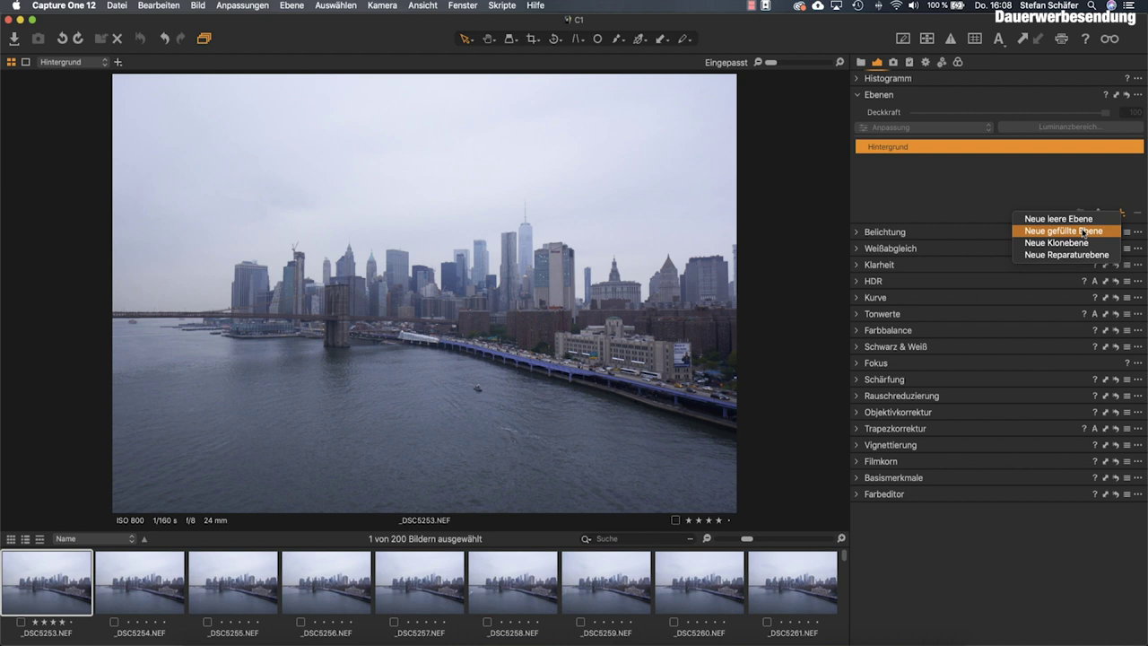
{"action": "left_click", "coordinate": [1082, 231]}
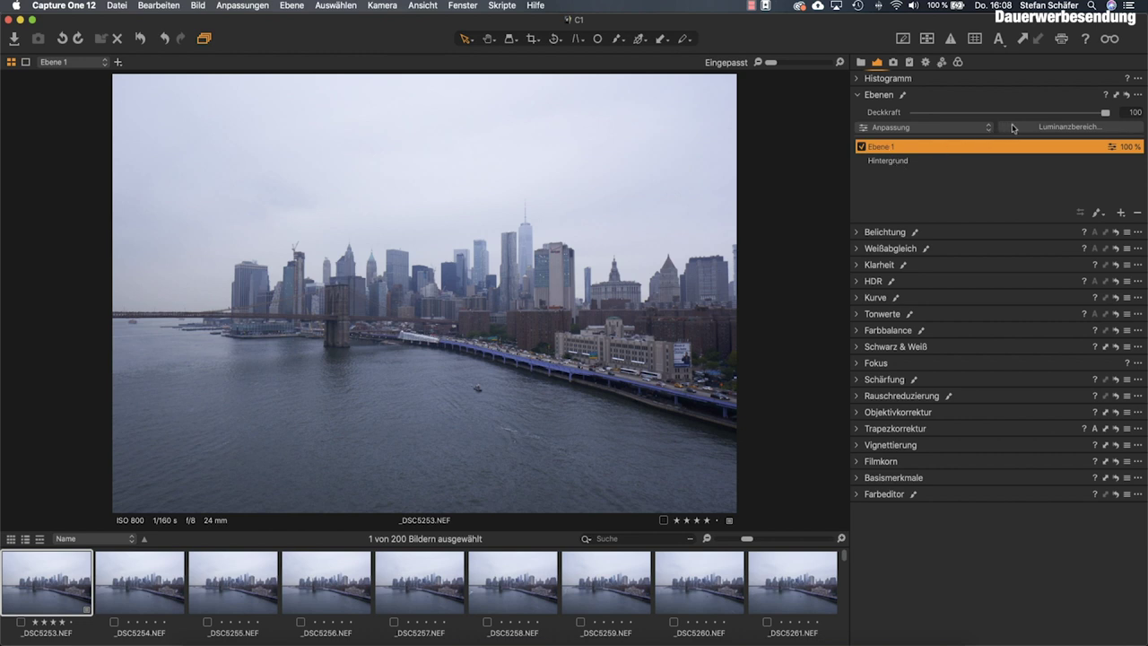
Step: Apply a luminance range mask to the new layer with range 245 to 255 and falloff 0 to 255, checking it with the mask display
{"action": "left_click", "coordinate": [1047, 127]}
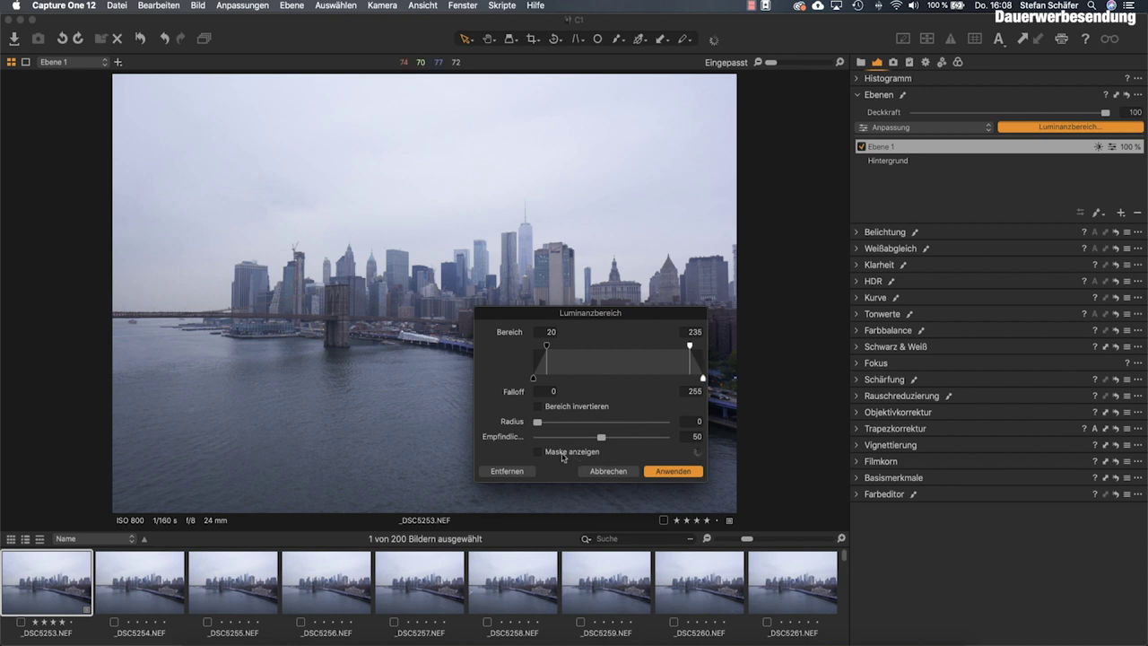
{"action": "left_click", "coordinate": [551, 454]}
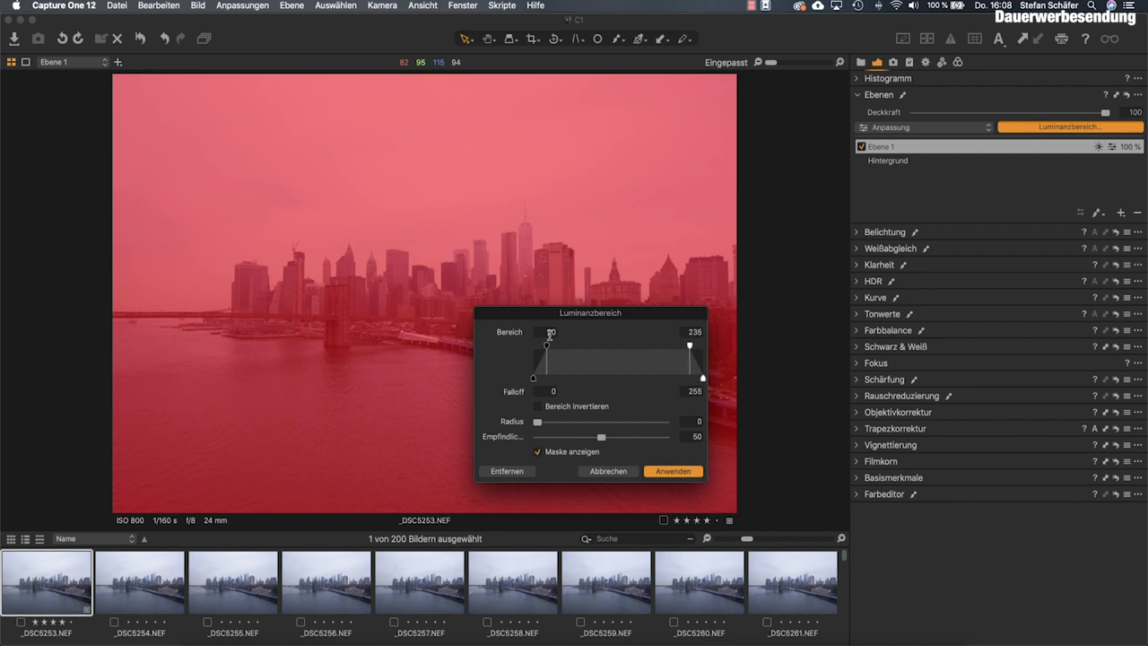
{"action": "left_click_drag", "start_coordinate": [690, 349], "coordinate": [704, 360]}
{"action": "left_click_drag", "start_coordinate": [547, 350], "coordinate": [698, 351]}
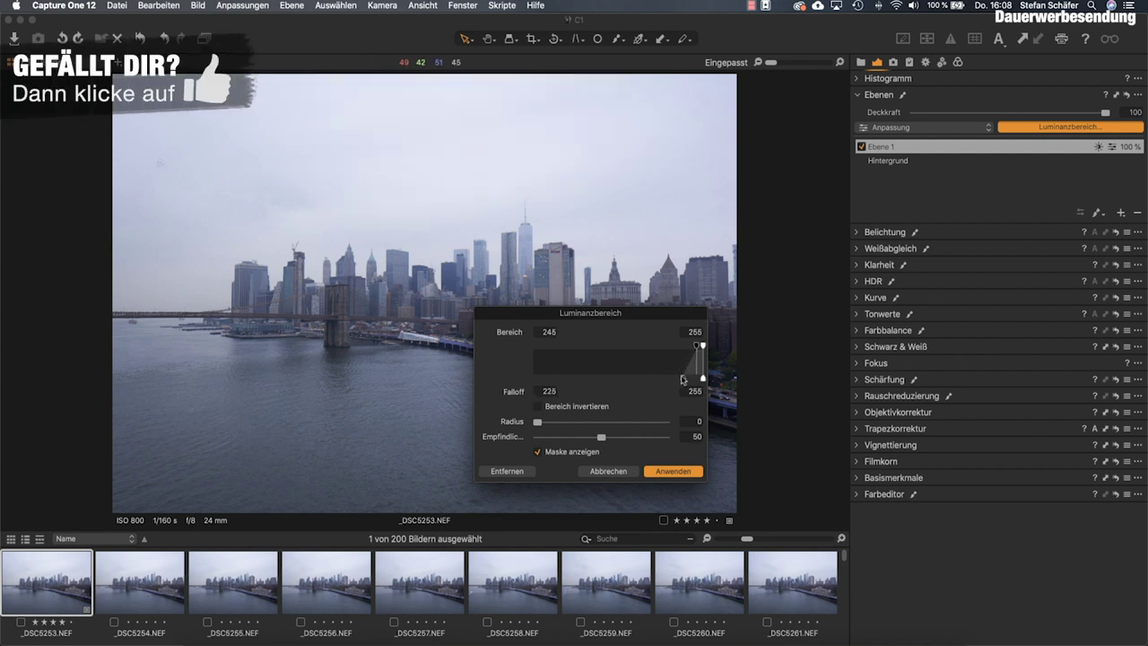
{"action": "left_click_drag", "start_coordinate": [684, 379], "coordinate": [531, 390]}
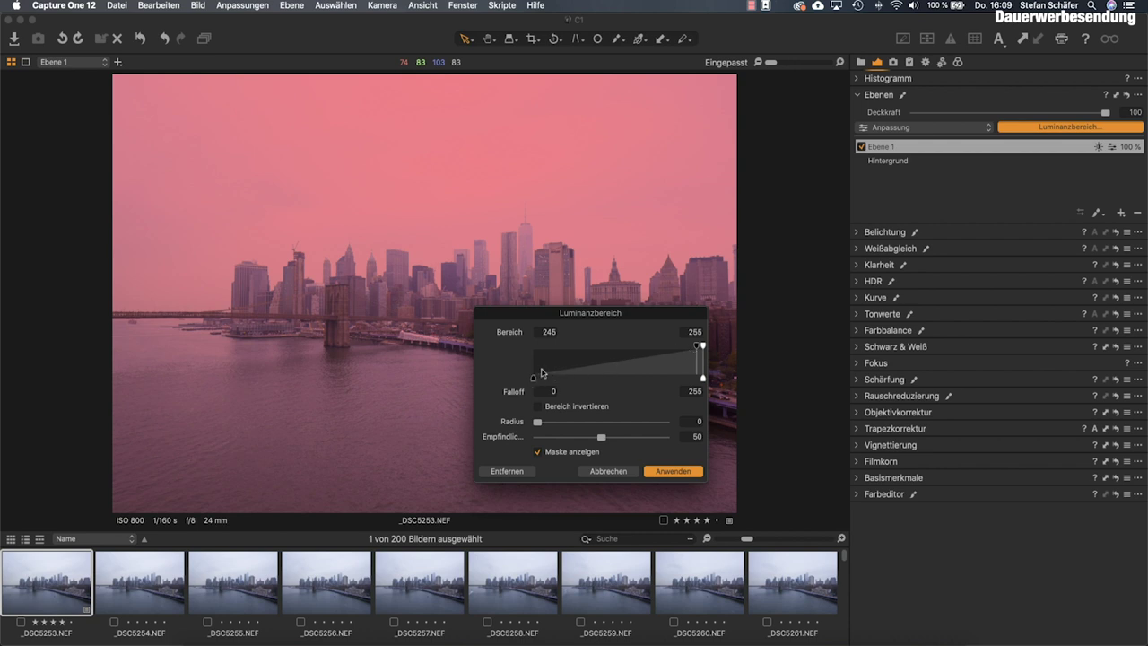
{"action": "left_click", "coordinate": [673, 471]}
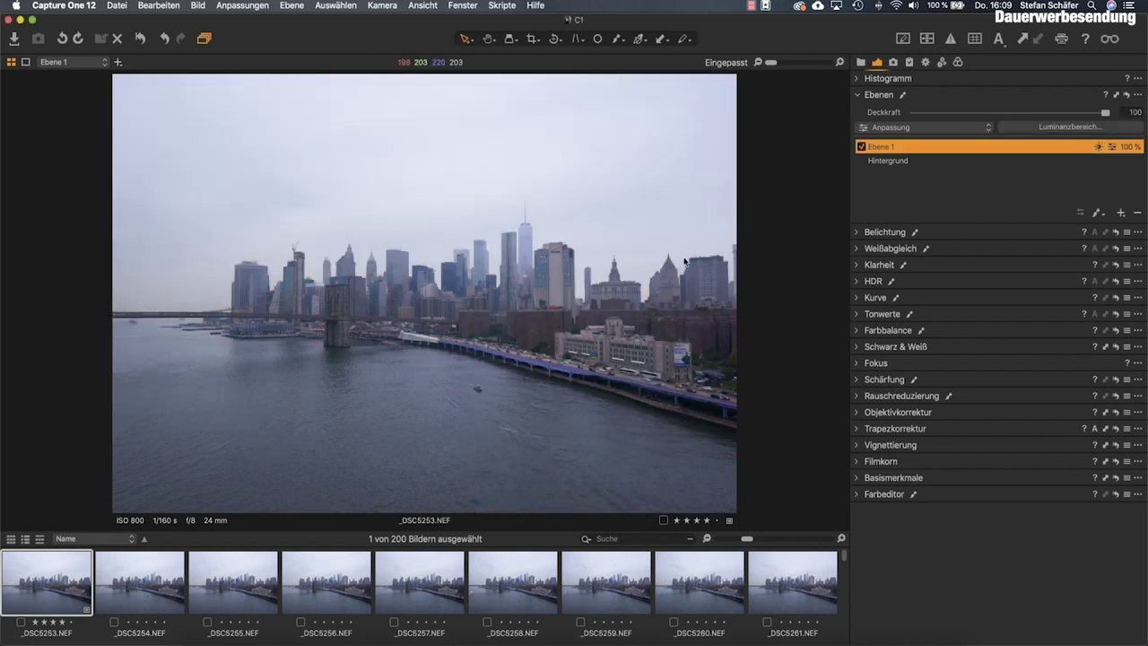
Step: Set the layer's Kontrast to 50 and Helligkeit to -40 in the exposure adjustments
{"action": "left_click", "coordinate": [858, 235]}
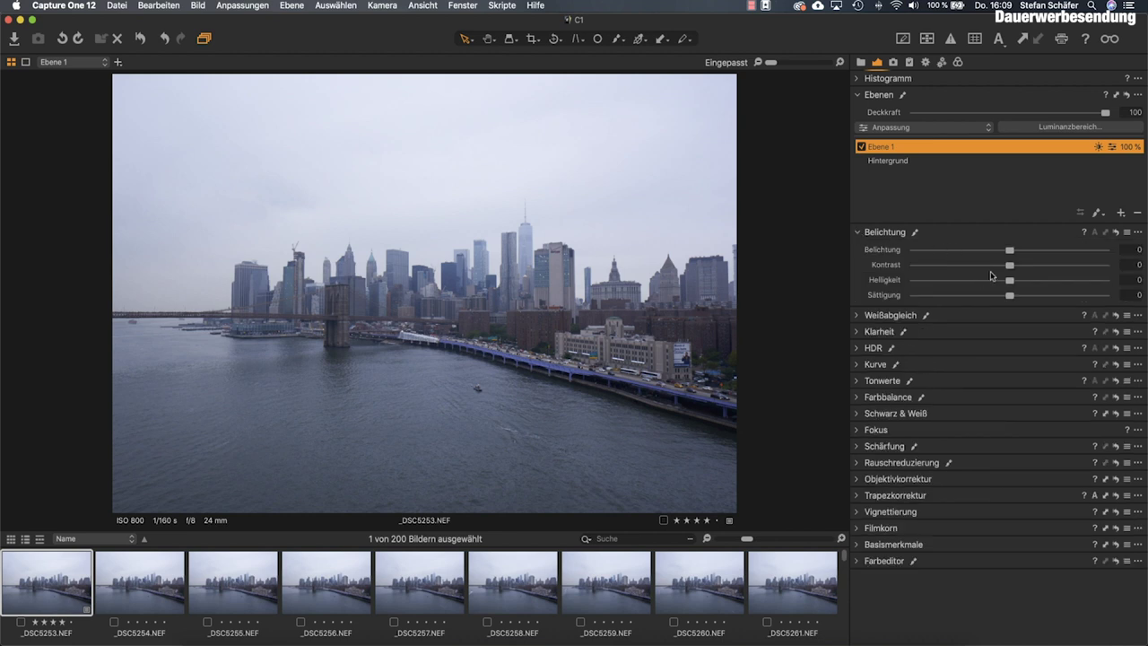
{"action": "left_click_drag", "start_coordinate": [1007, 267], "coordinate": [1108, 275]}
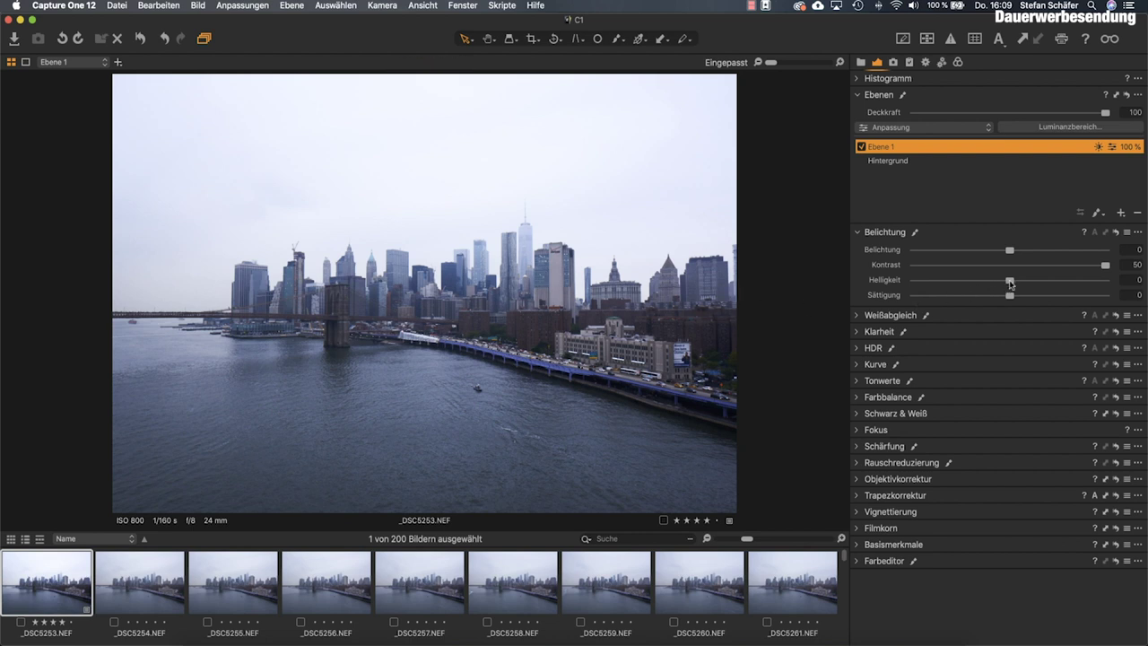
{"action": "left_click_drag", "start_coordinate": [1009, 283], "coordinate": [1008, 284]}
{"action": "left_click_drag", "start_coordinate": [994, 283], "coordinate": [934, 286]}
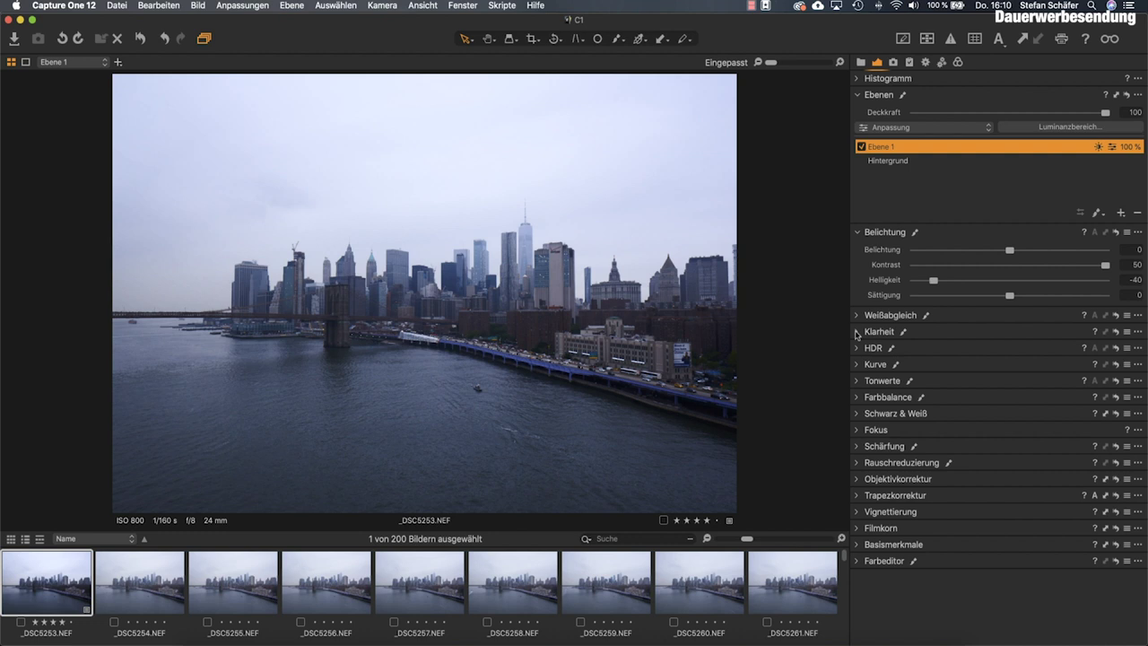
Step: Set the layer's clarity method to Durchschlag and Klarheit to 100
{"action": "left_click", "coordinate": [857, 335]}
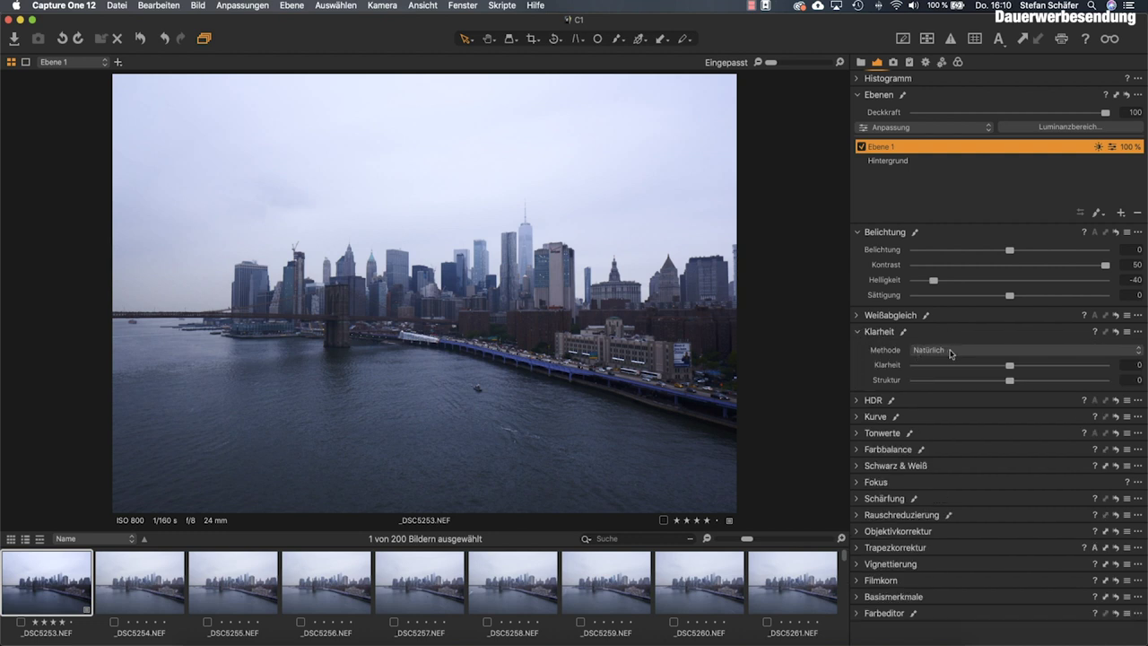
{"action": "left_click", "coordinate": [949, 352]}
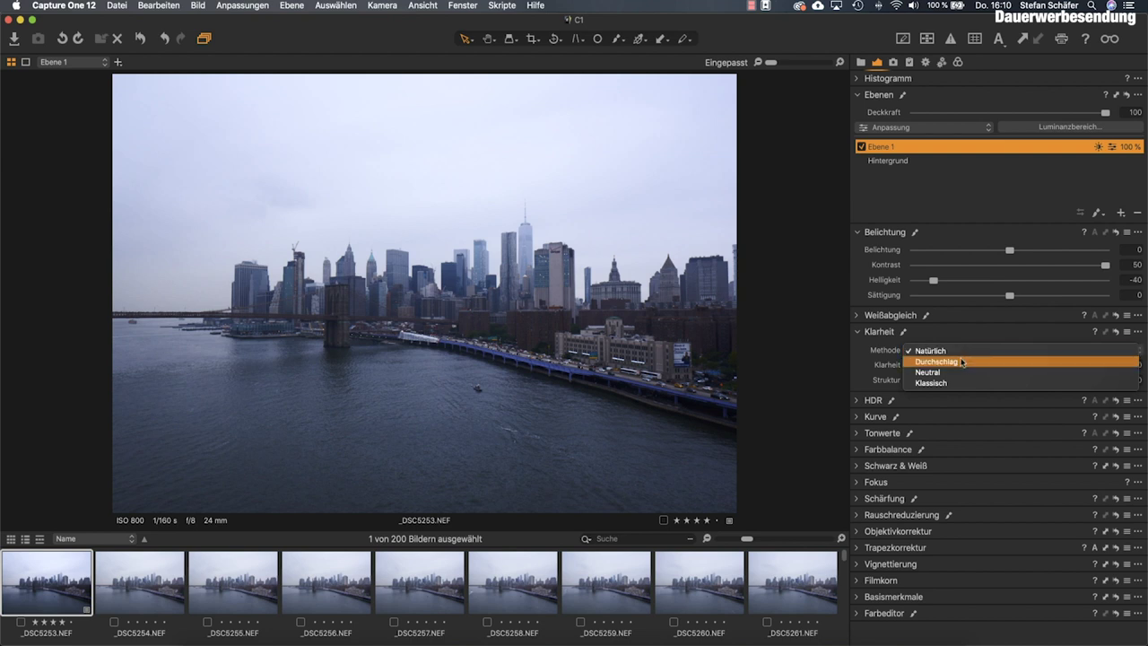
{"action": "left_click", "coordinate": [961, 361]}
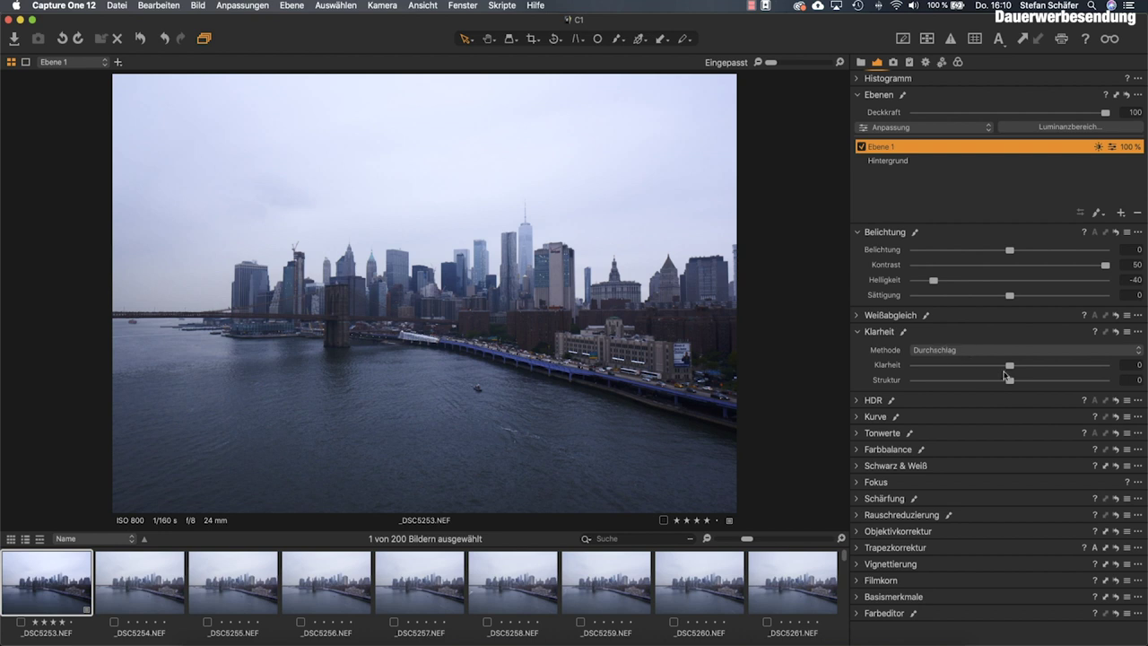
{"action": "left_click_drag", "start_coordinate": [1010, 366], "coordinate": [1107, 369]}
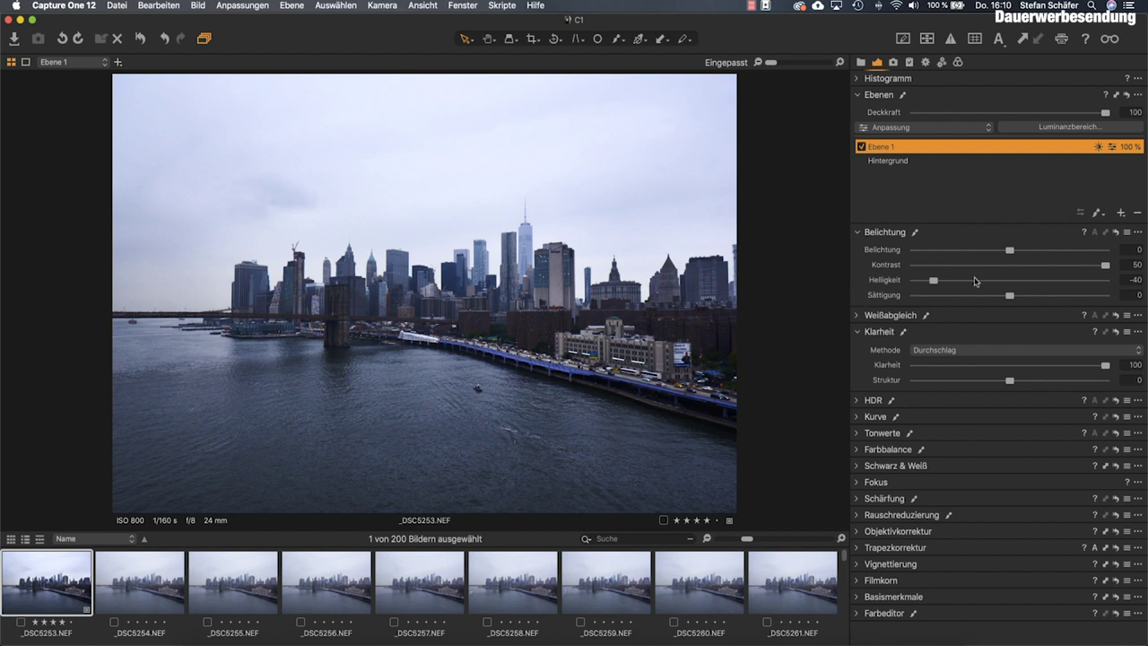
Step: Adjust the layer's RGB levels to a shadow input of 5, a midtone of -0,01 and a highlight input of 236
{"action": "mouse_move", "coordinate": [501, 641]}
{"action": "left_click", "coordinate": [855, 434]}
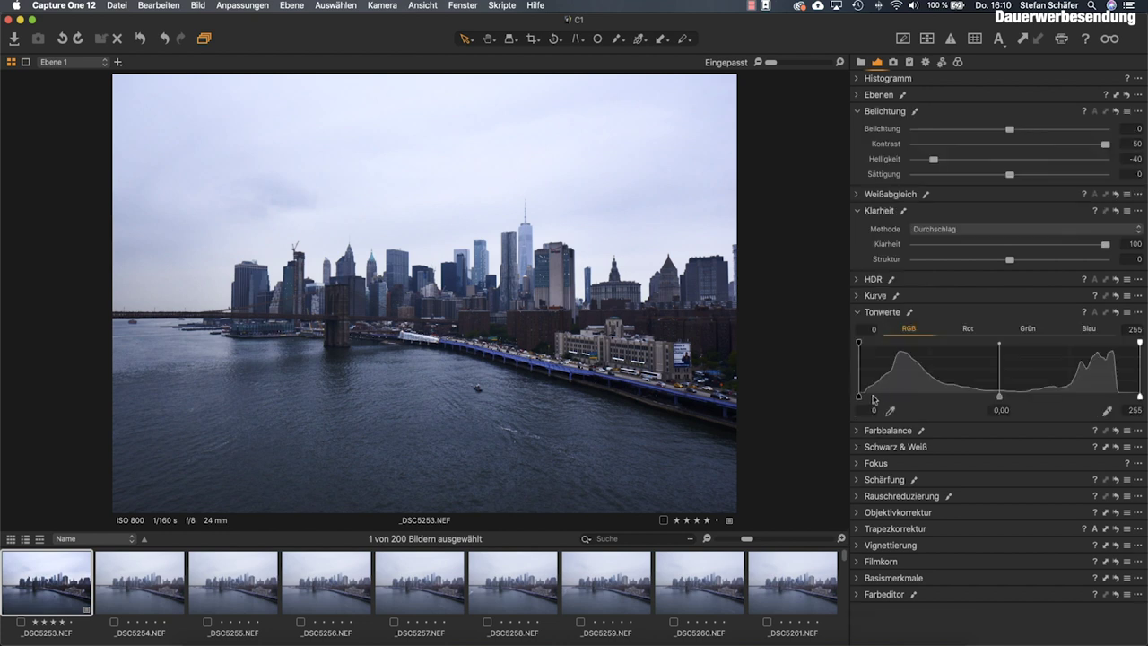
{"action": "left_click_drag", "start_coordinate": [858, 396], "coordinate": [863, 396]}
{"action": "left_click_drag", "start_coordinate": [1138, 397], "coordinate": [1122, 396]}
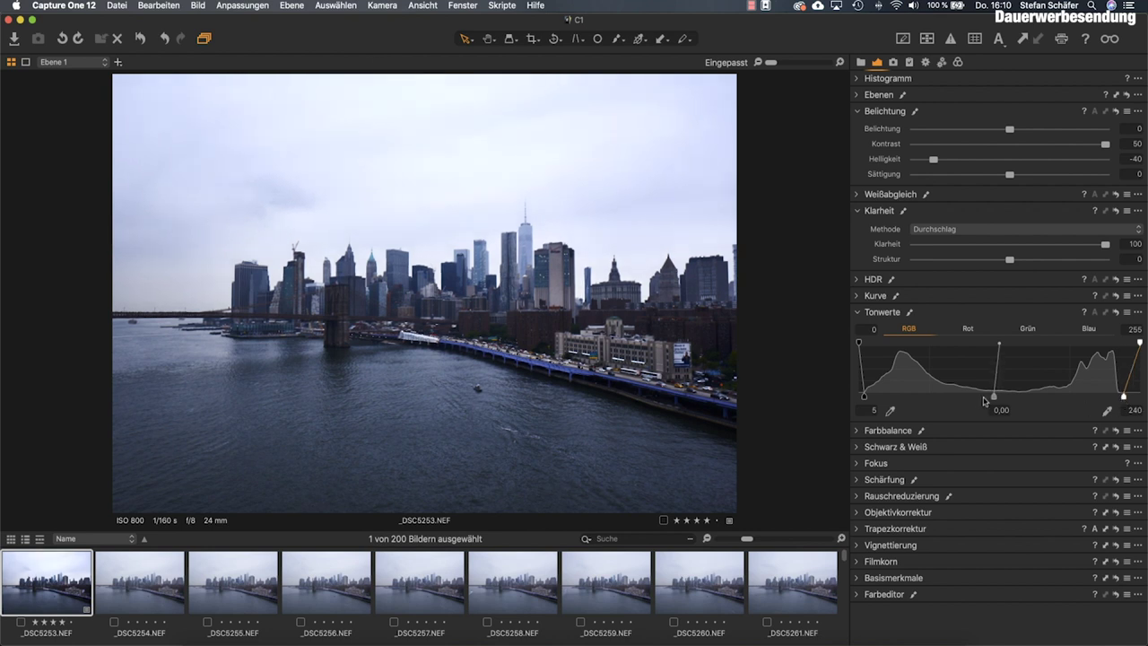
{"action": "left_click_drag", "start_coordinate": [994, 396], "coordinate": [995, 396]}
{"action": "left_click_drag", "start_coordinate": [1122, 397], "coordinate": [1118, 397]}
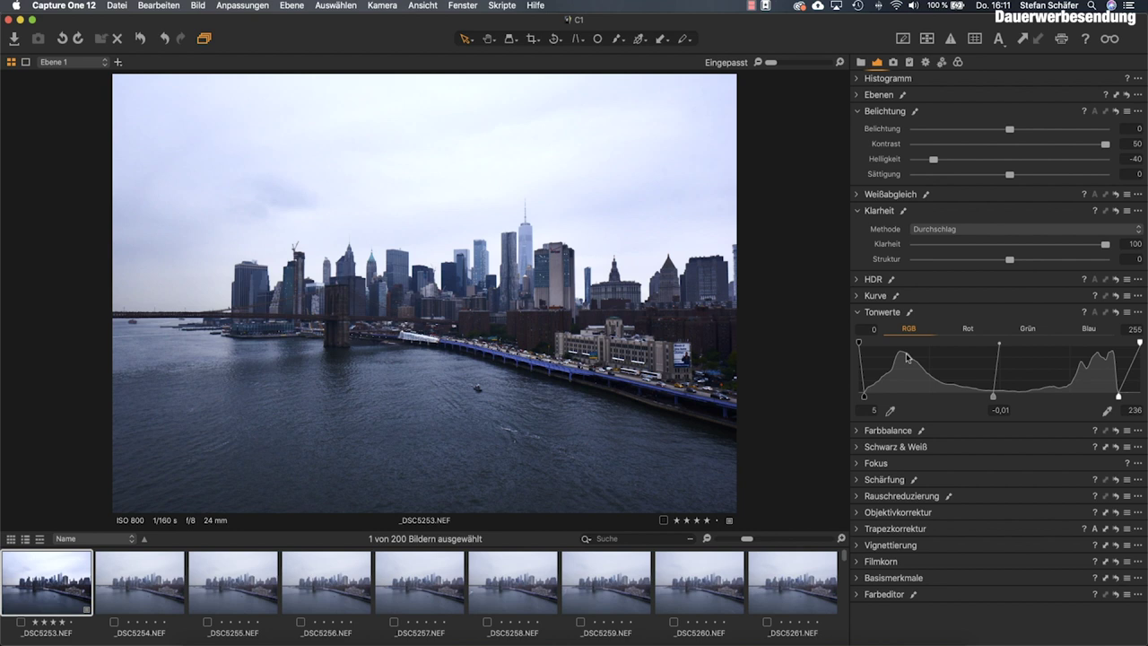
Step: Shape the layer's RGB curve with one point in the shadows and one in the highlights, slightly darkening the shadows
{"action": "left_click", "coordinate": [874, 295]}
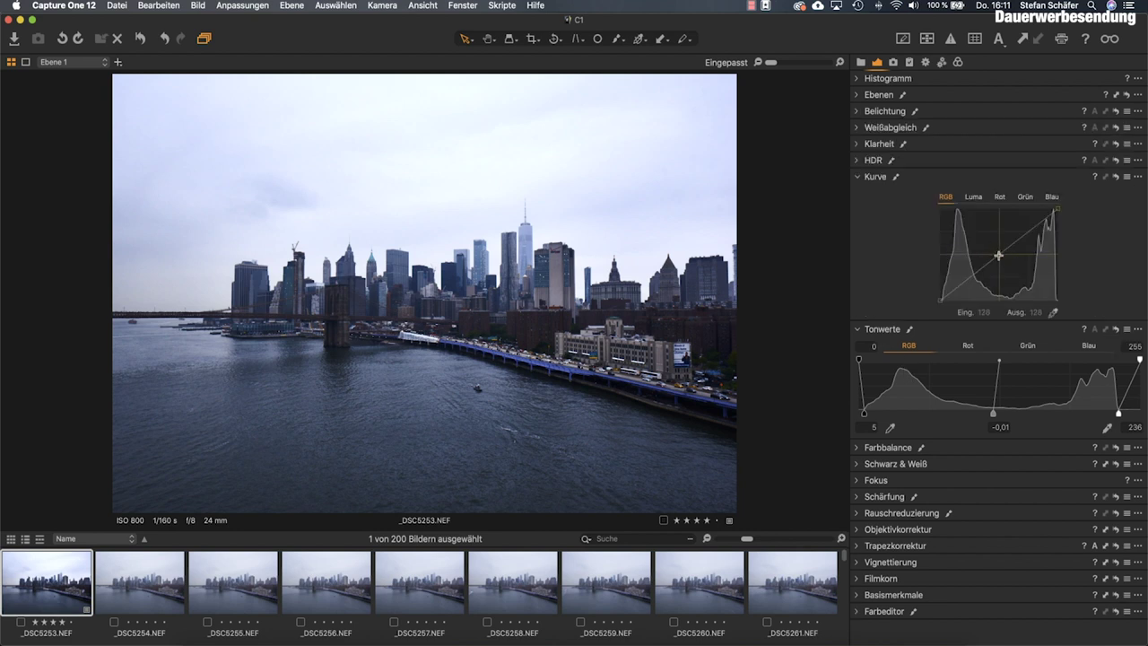
{"action": "left_click", "coordinate": [997, 254]}
{"action": "left_click_drag", "start_coordinate": [999, 254], "coordinate": [1025, 237]}
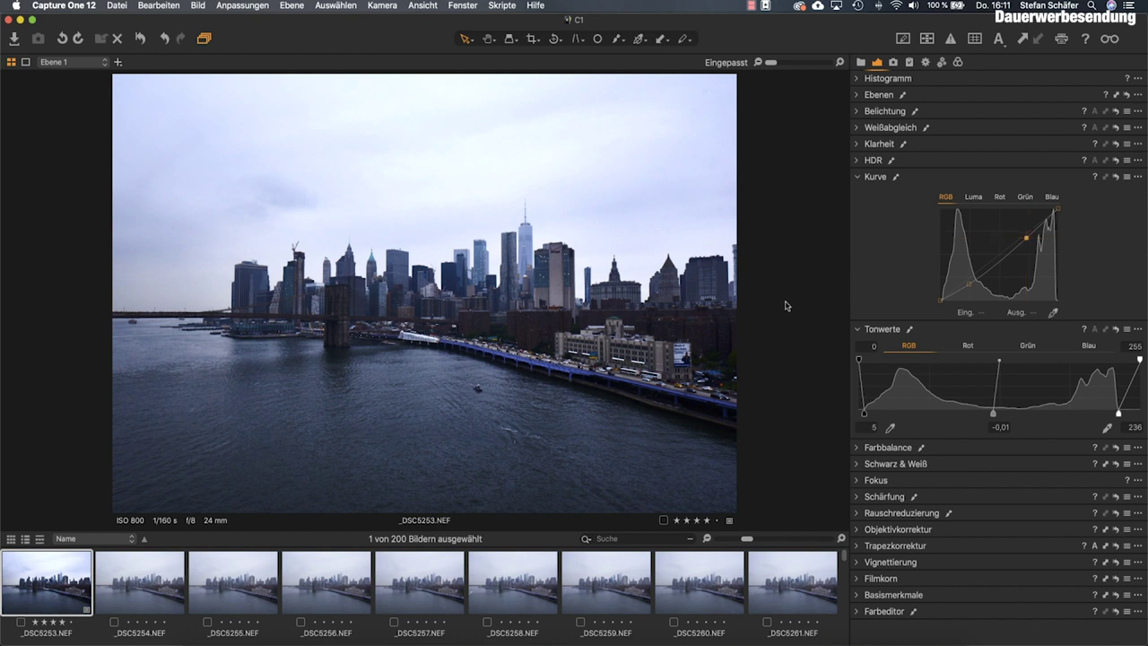
Step: Compare the edit with the dehazed version in Lightroom Classic and view the Basismerkmale settings back in Capture One
{"action": "left_click", "coordinate": [505, 642]}
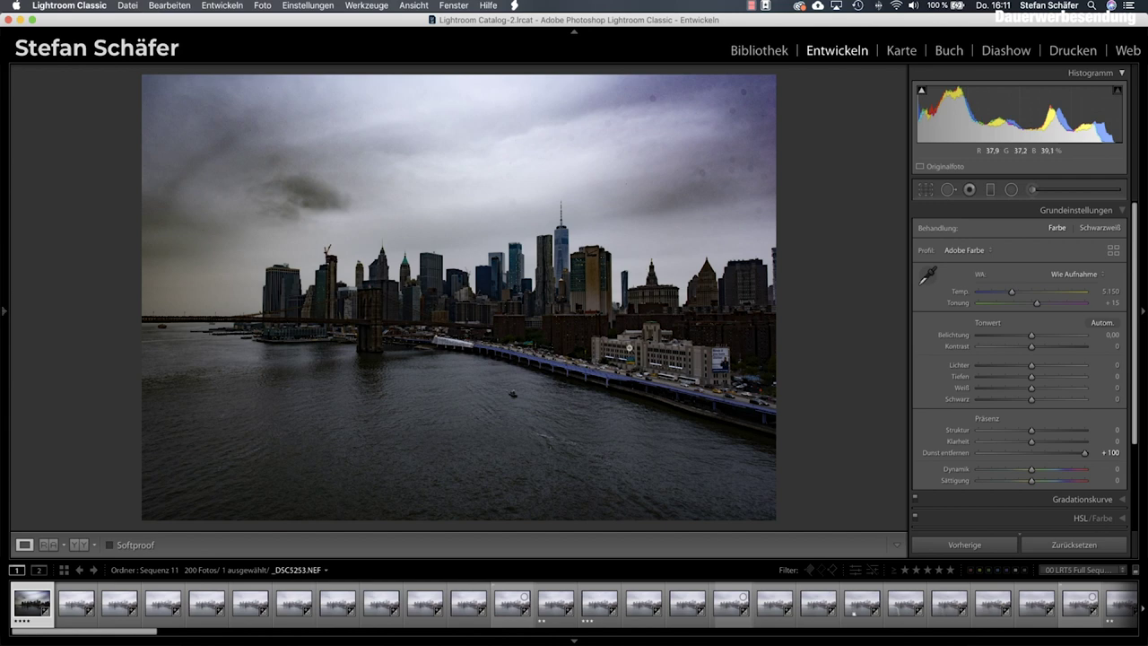
{"action": "left_click", "coordinate": [681, 617]}
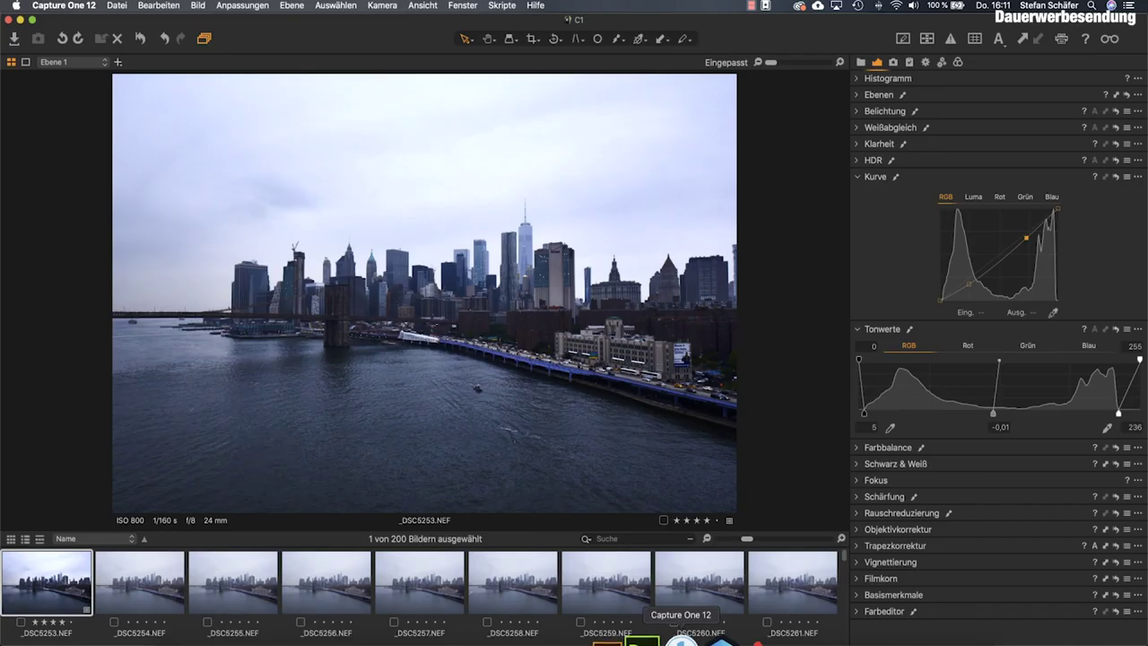
{"action": "left_click", "coordinate": [860, 597]}
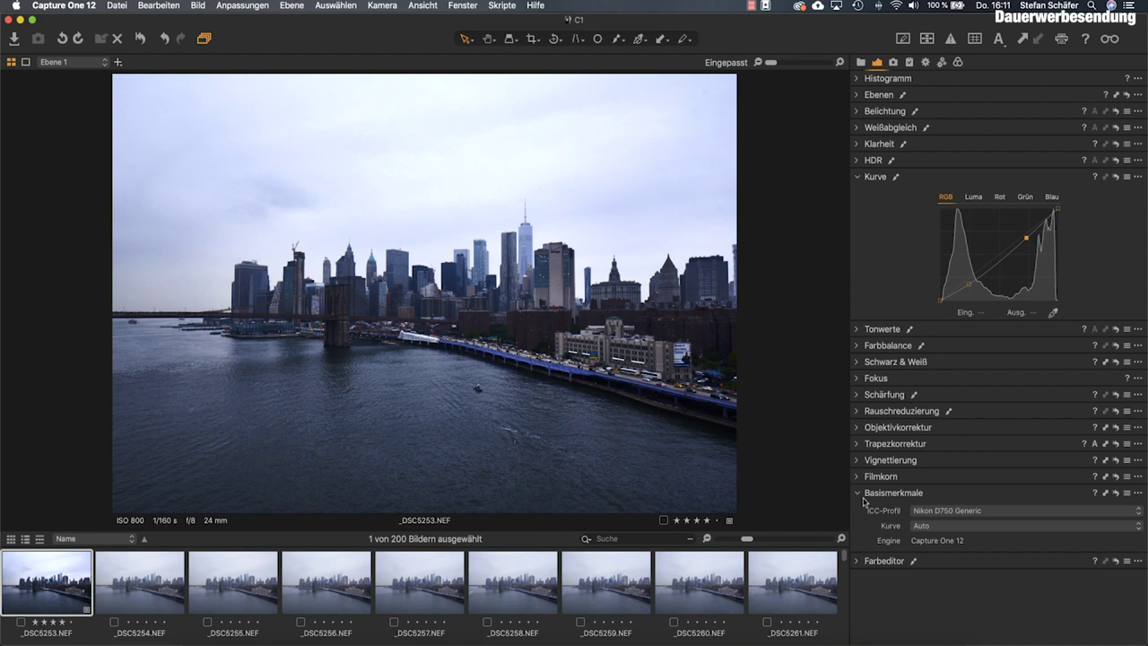
Step: Set the white balance of the Hintergrund layer to 5531 Kelvin and a Farbton of 1,3
{"action": "left_click", "coordinate": [875, 96]}
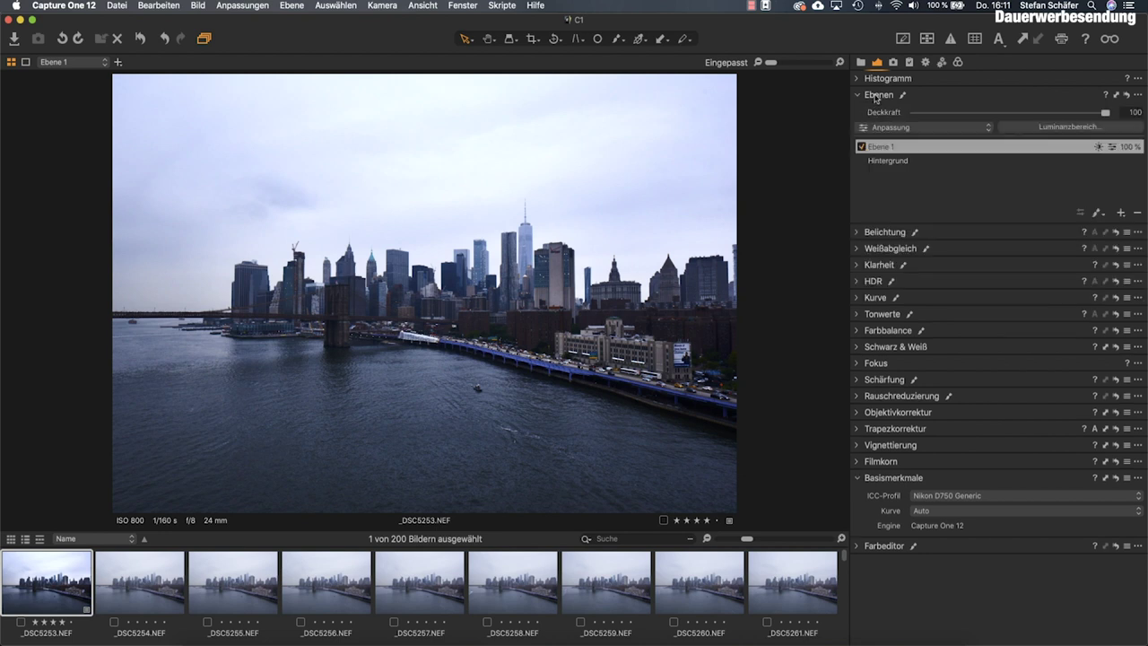
{"action": "left_click", "coordinate": [883, 161]}
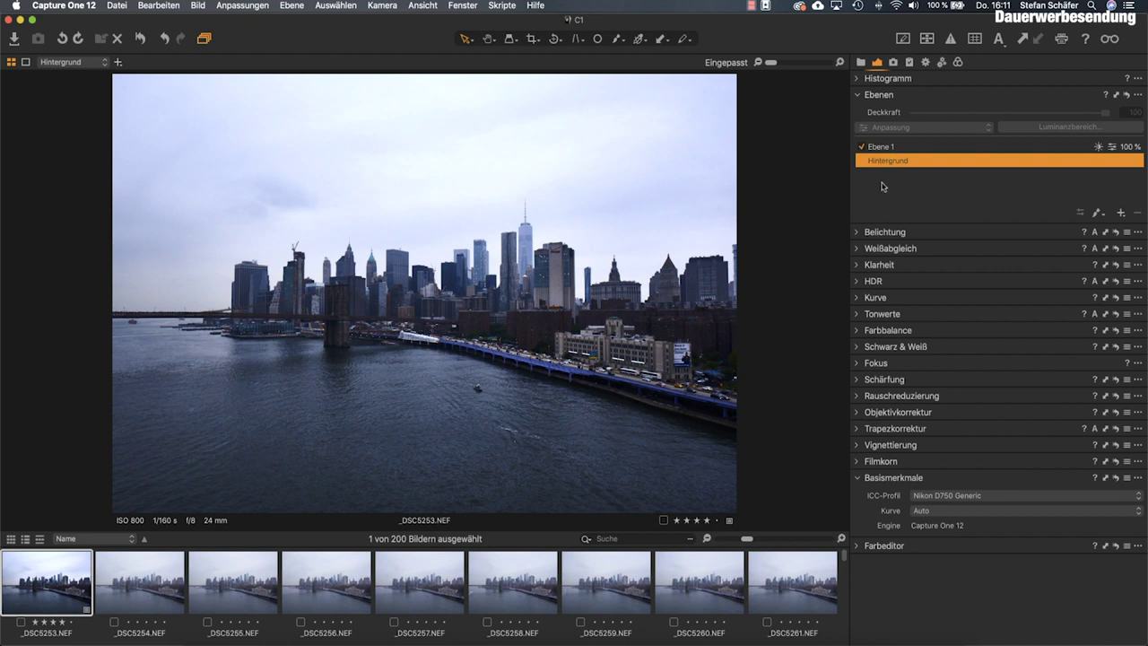
{"action": "left_click", "coordinate": [856, 252]}
{"action": "left_click", "coordinate": [975, 283]}
{"action": "left_click_drag", "start_coordinate": [976, 283], "coordinate": [982, 283]}
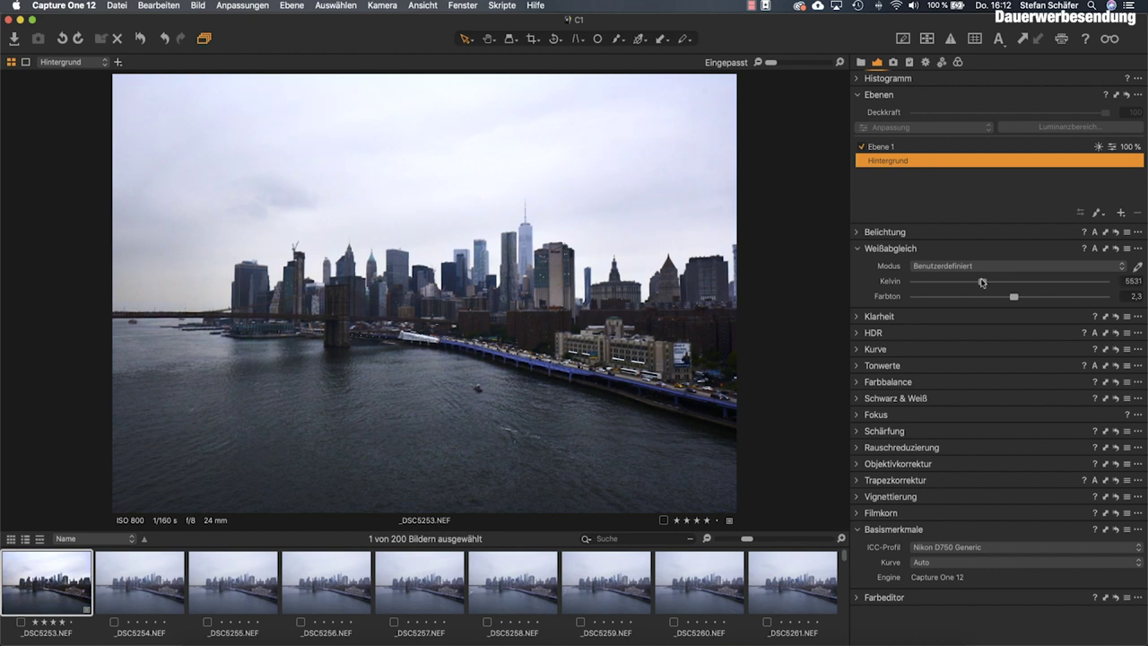
{"action": "left_click_drag", "start_coordinate": [1013, 297], "coordinate": [1011, 297]}
Step: Adjust the Hintergrund layer's RGB levels to a shadow input of 5 and a highlight input of 243
{"action": "left_click", "coordinate": [856, 366]}
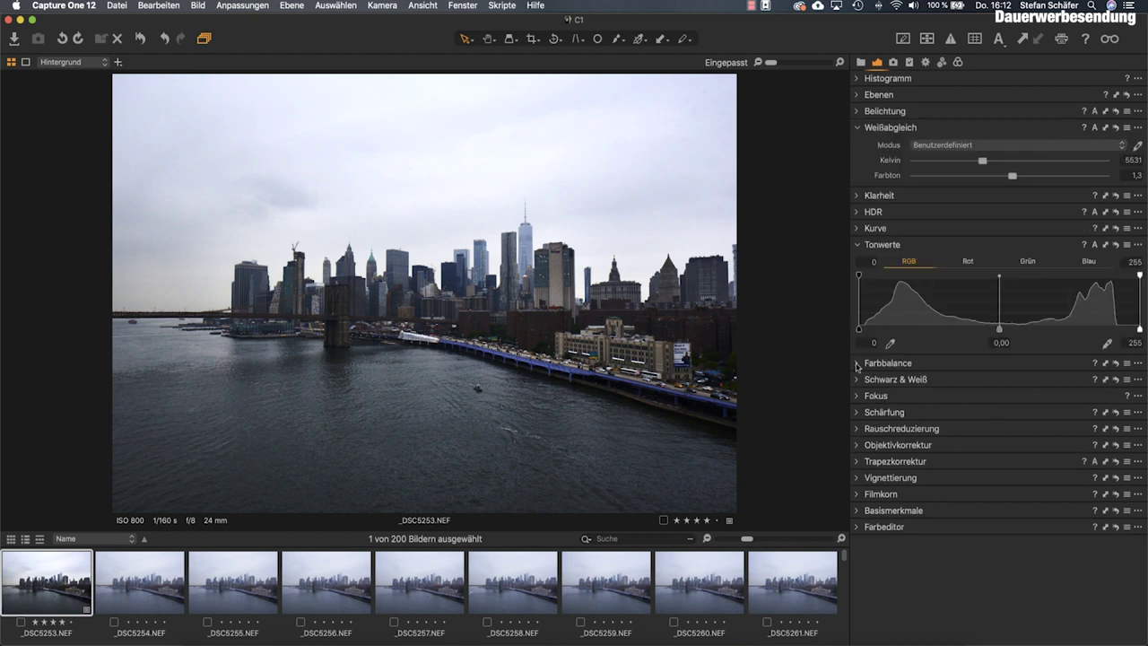
{"action": "left_click_drag", "start_coordinate": [859, 330], "coordinate": [864, 329]}
{"action": "left_click_drag", "start_coordinate": [1140, 330], "coordinate": [1125, 328]}
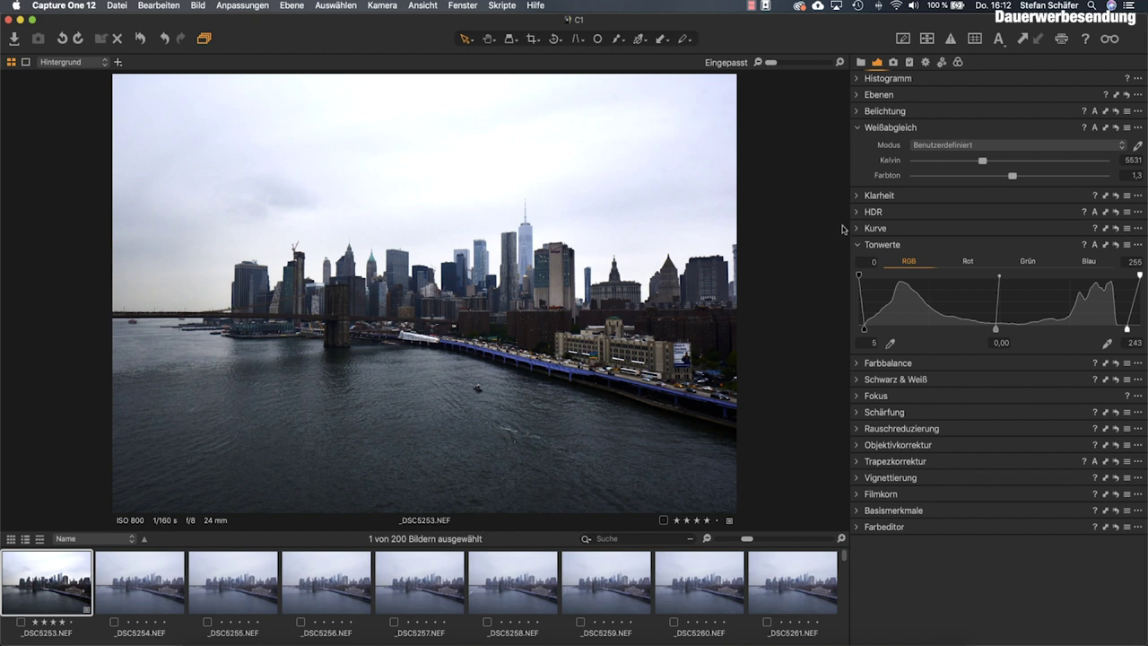
Step: Check the corrected background colours and levels against the Lightroom Classic version and return to Capture One
{"action": "mouse_move", "coordinate": [556, 643]}
{"action": "left_click", "coordinate": [503, 637]}
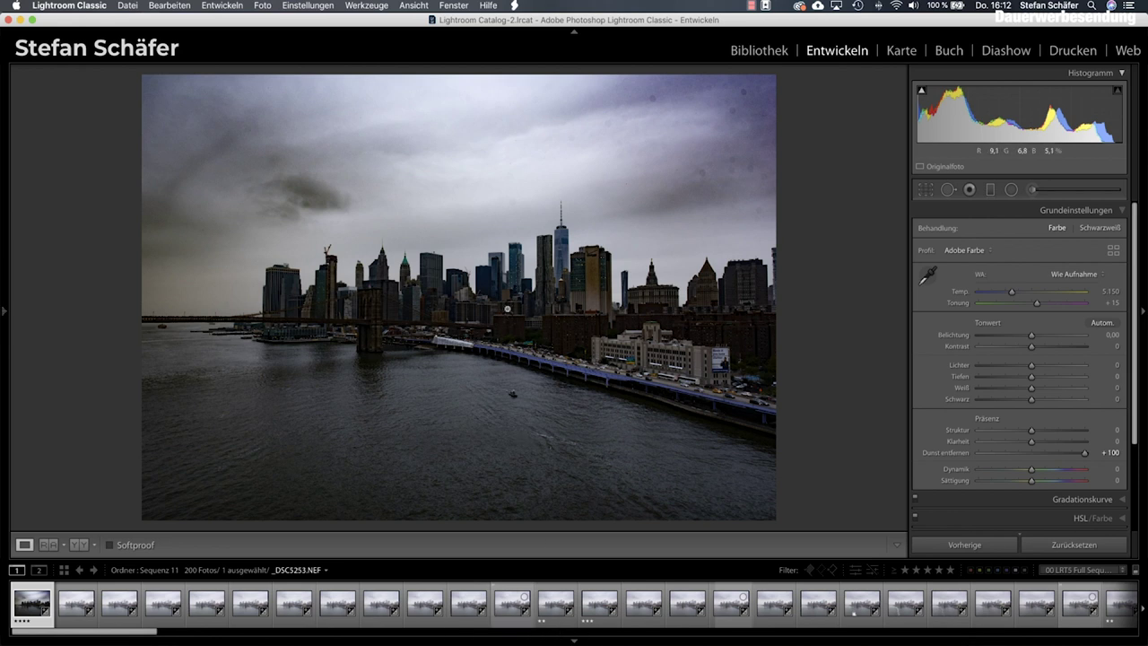
{"action": "mouse_move", "coordinate": [558, 643]}
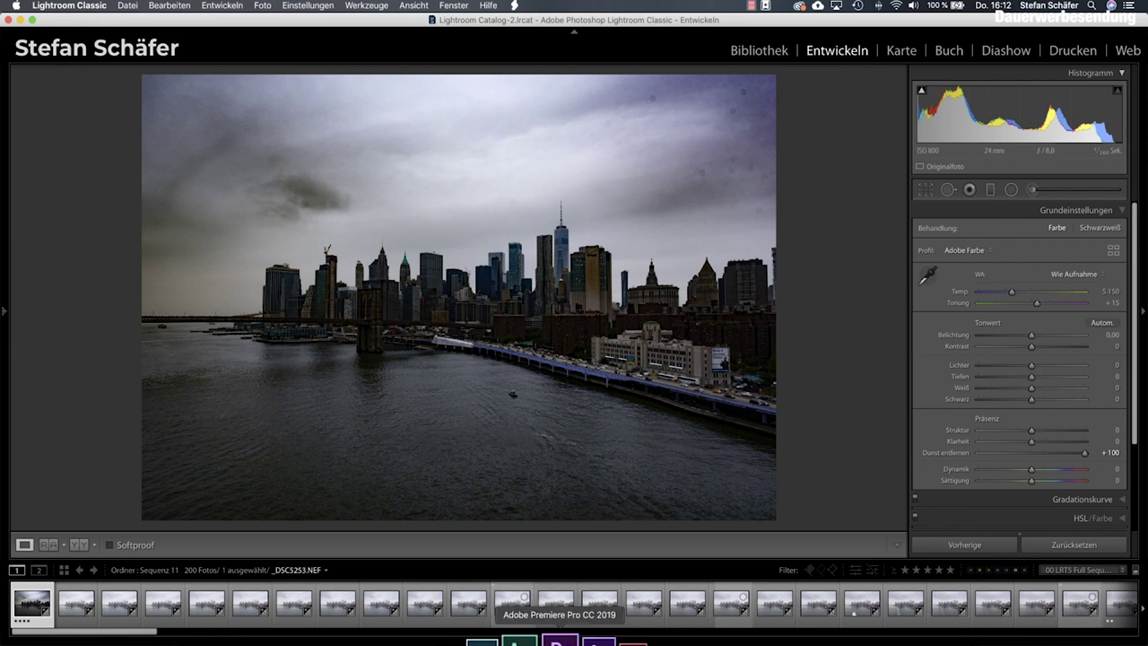
{"action": "left_click", "coordinate": [668, 638]}
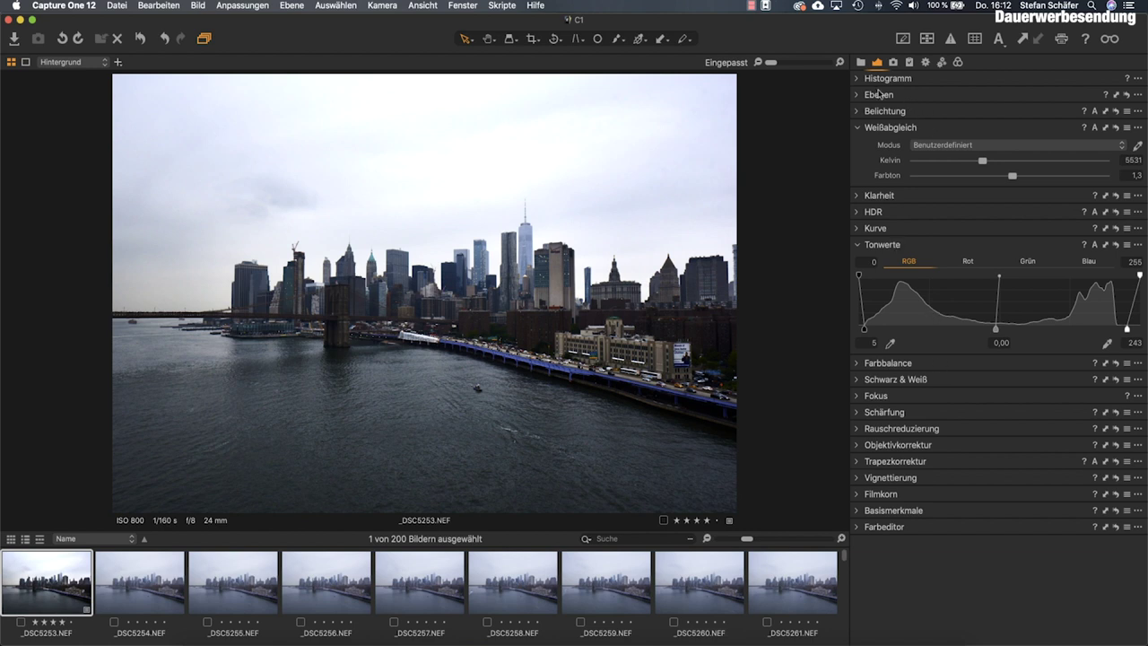
Step: Set the HDR Lichter of Ebene 1 to 100
{"action": "left_click", "coordinate": [880, 94]}
{"action": "left_click", "coordinate": [885, 146]}
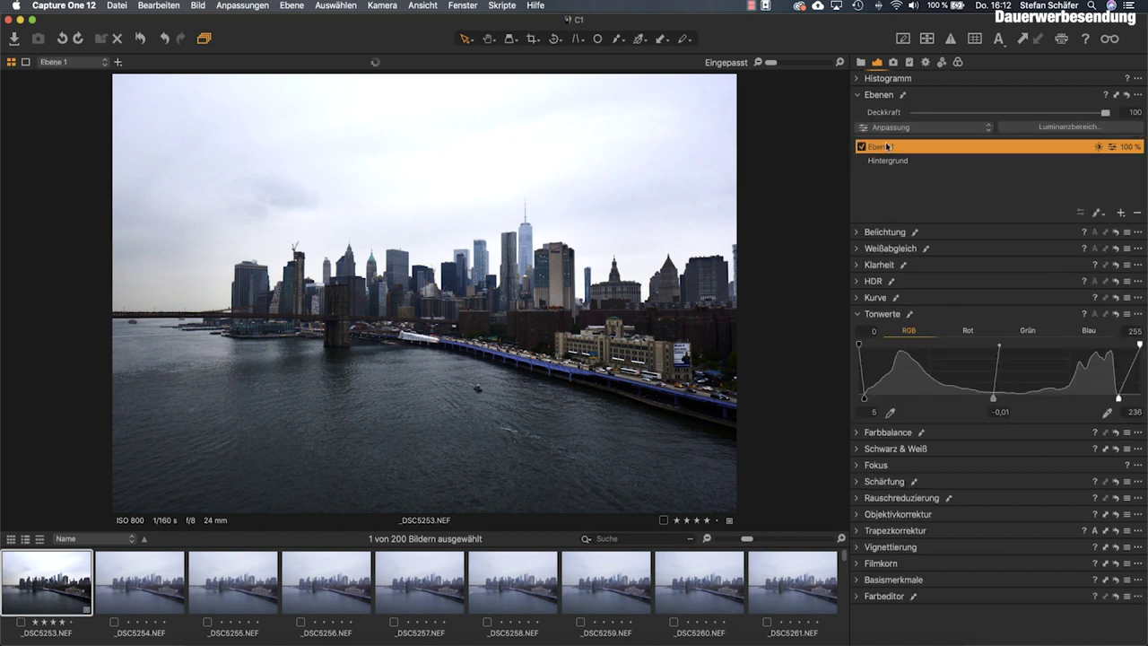
{"action": "left_click", "coordinate": [856, 283]}
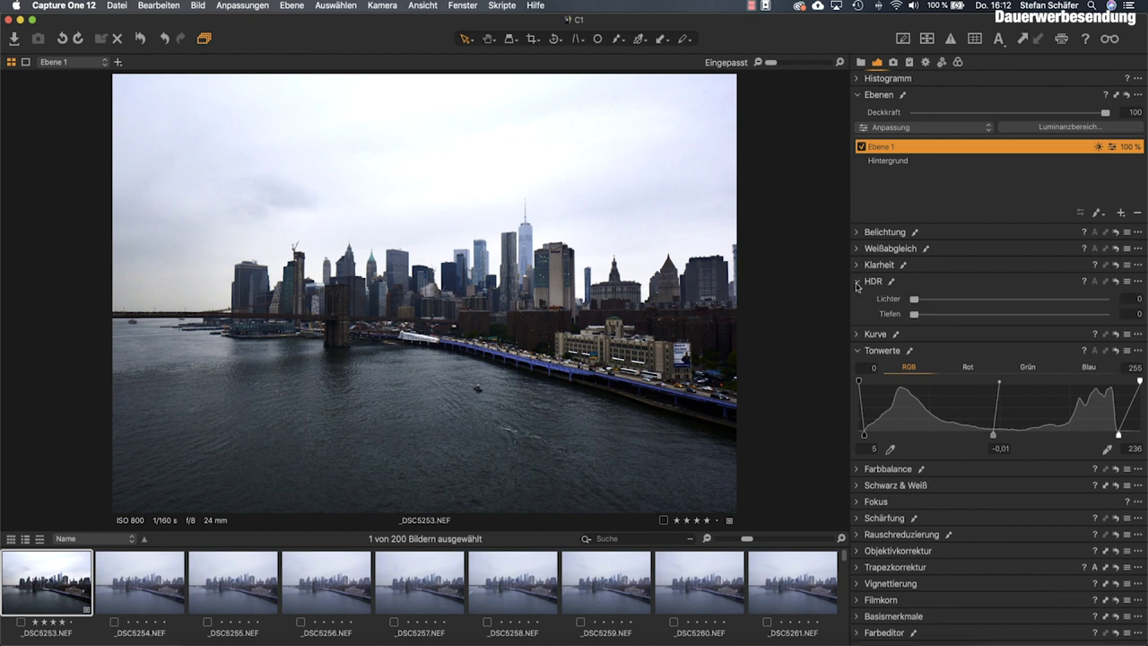
{"action": "left_click_drag", "start_coordinate": [917, 304], "coordinate": [1115, 304]}
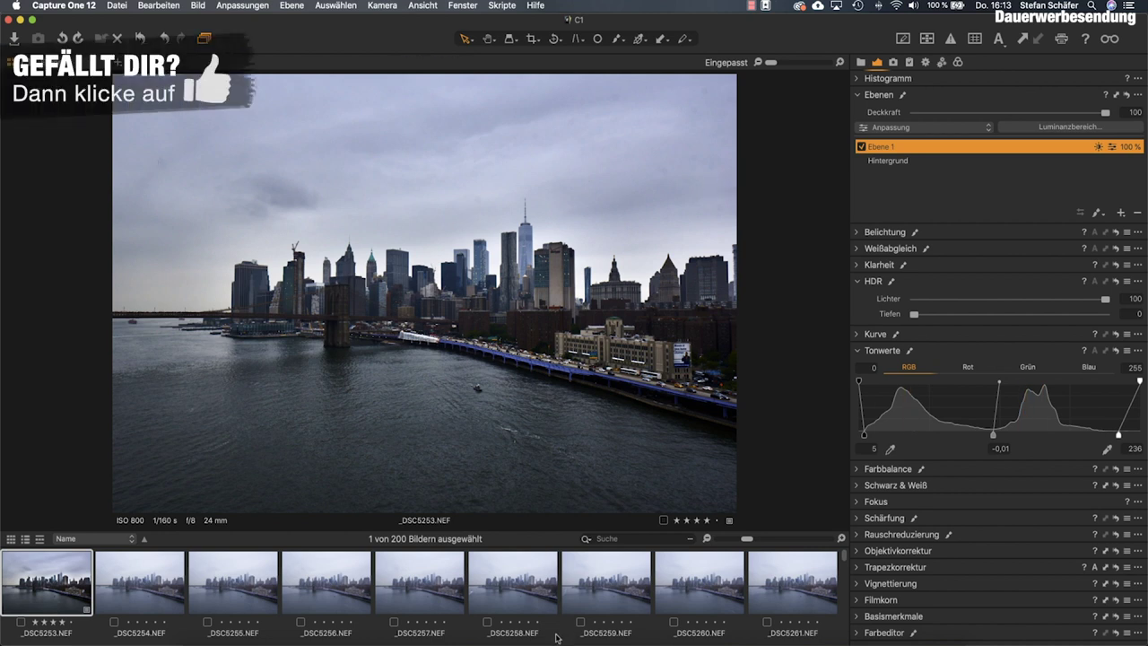
Step: Compare the edit with the Lightroom Classic version, and check Ebene 1's effect by fading its Deckkraft to 0 and back to 100
{"action": "left_click", "coordinate": [506, 635]}
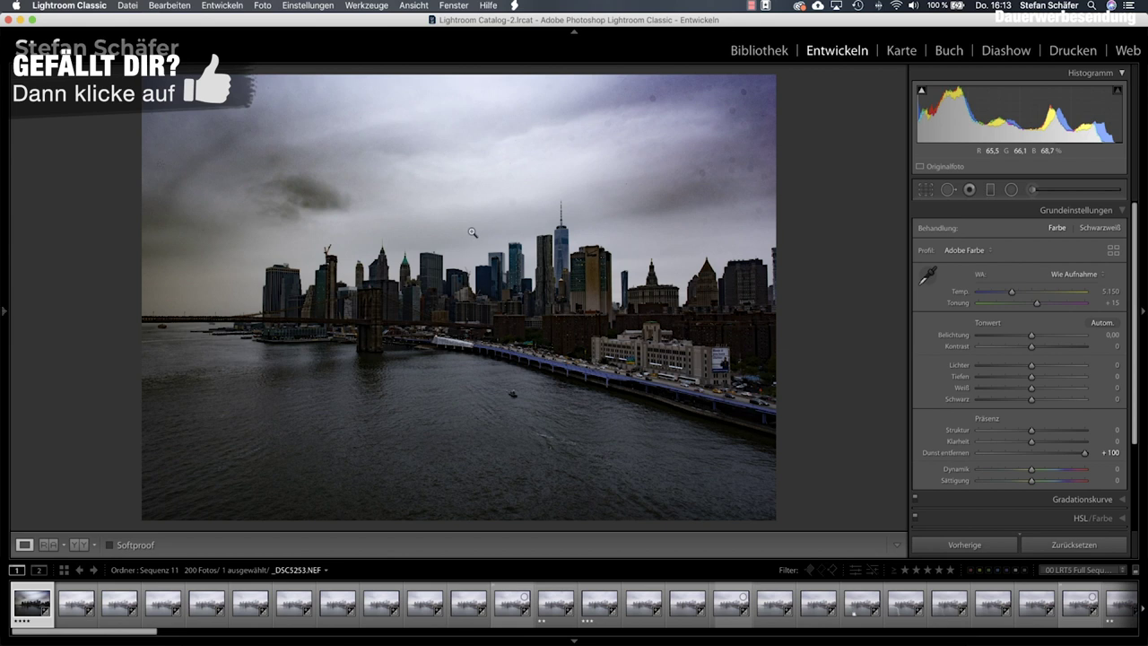
{"action": "left_click", "coordinate": [685, 637]}
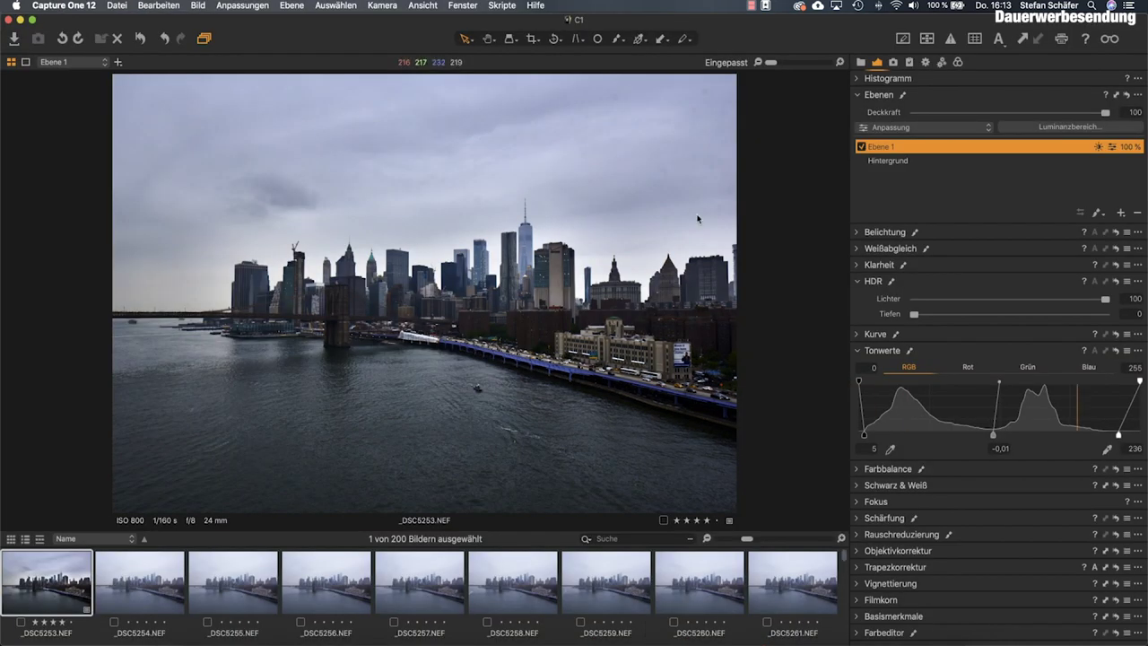
{"action": "left_click", "coordinate": [508, 638]}
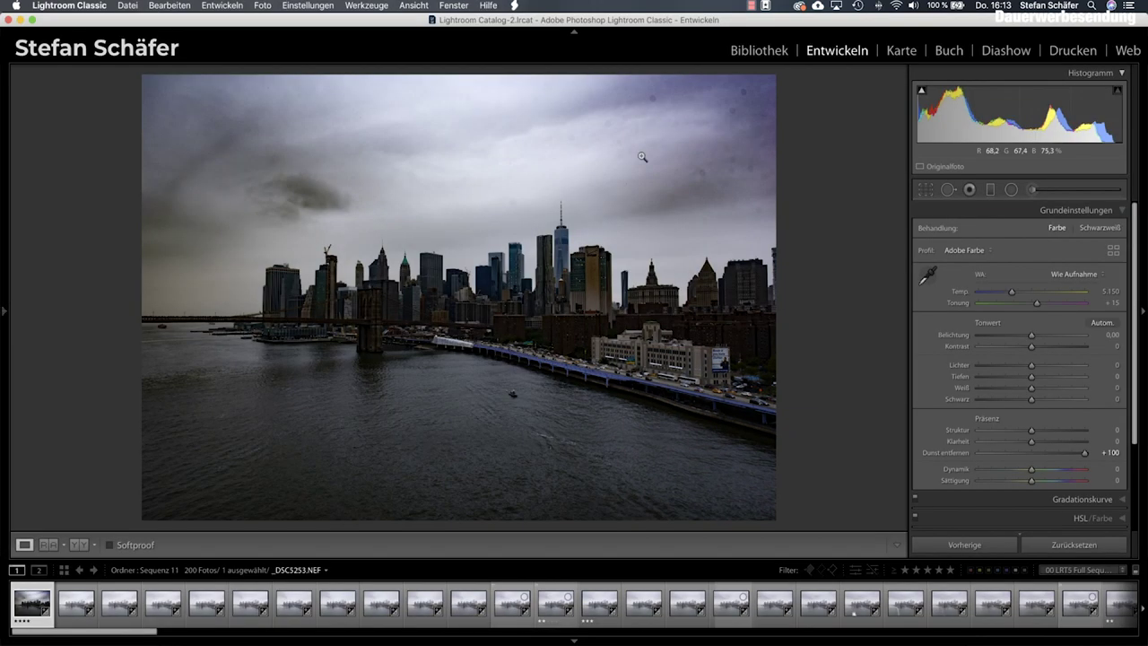
{"action": "left_click", "coordinate": [676, 640]}
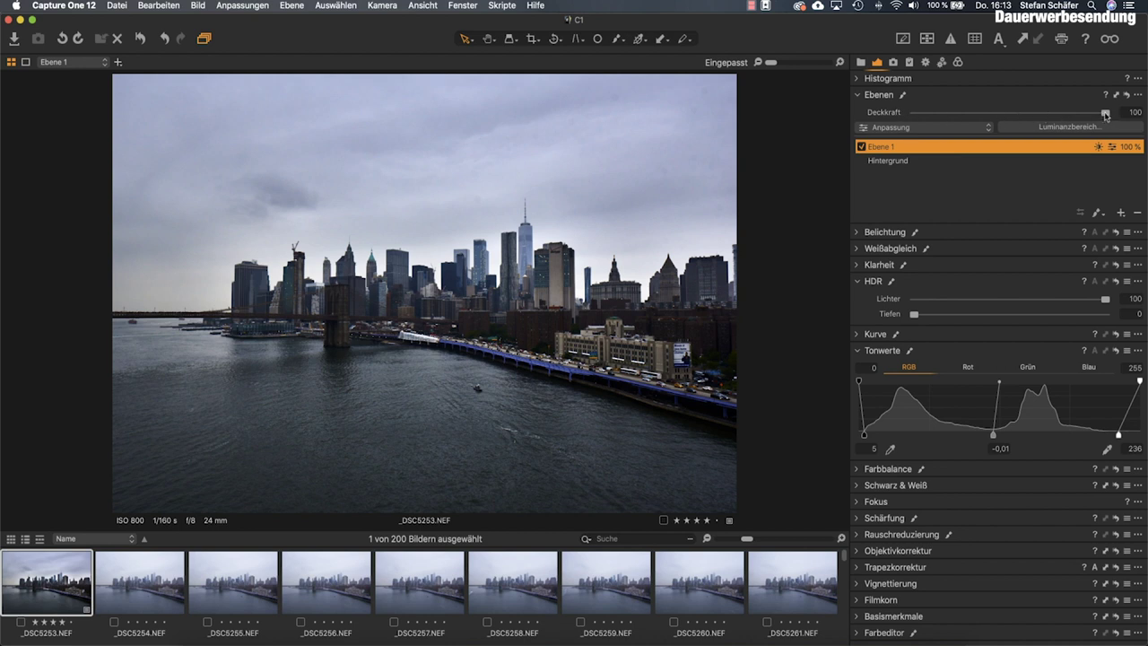
{"action": "left_click_drag", "start_coordinate": [1104, 115], "coordinate": [914, 114]}
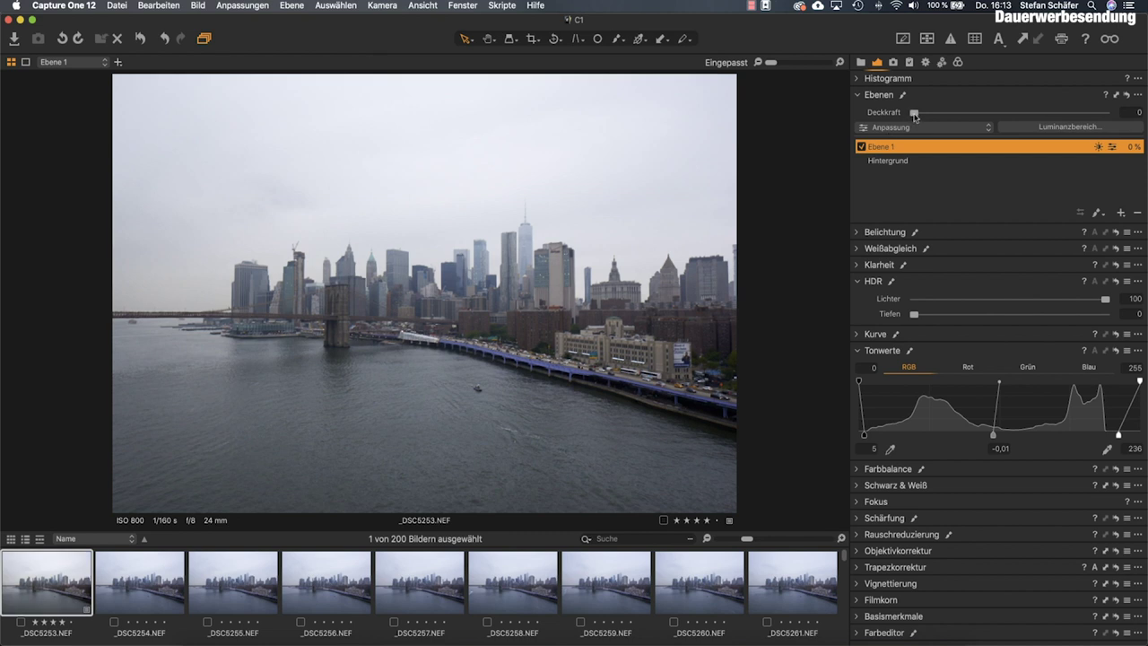
{"action": "left_click_drag", "start_coordinate": [914, 115], "coordinate": [1109, 117]}
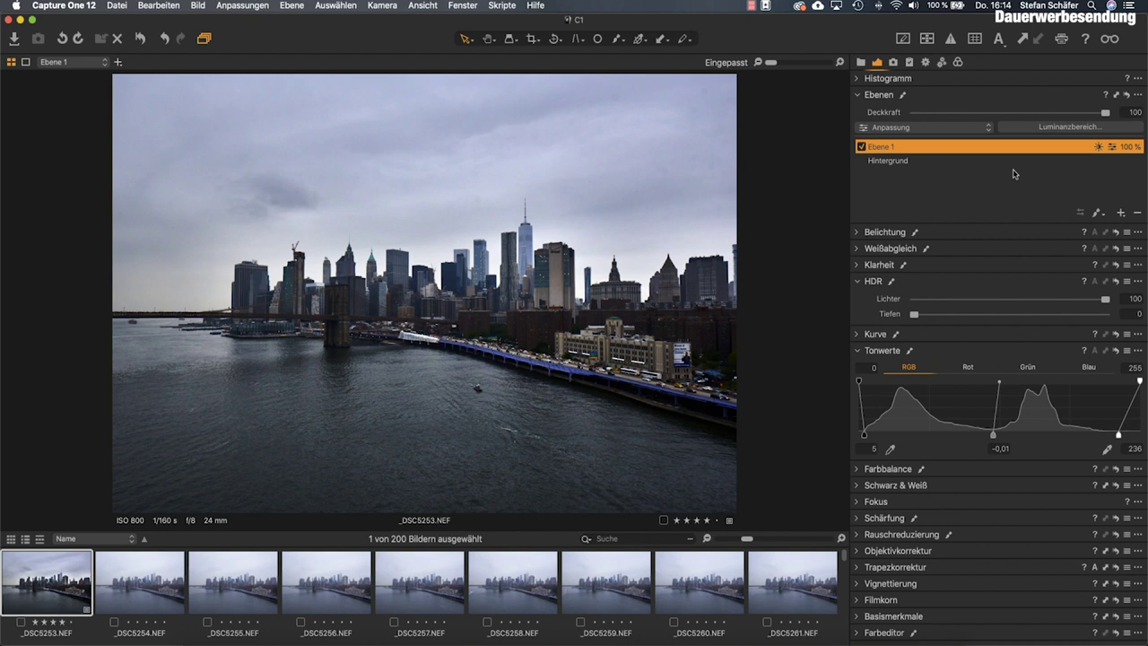
Step: Rename the layer Ebene 1 as "Dunst entfernen"
{"action": "double_click", "coordinate": [883, 149]}
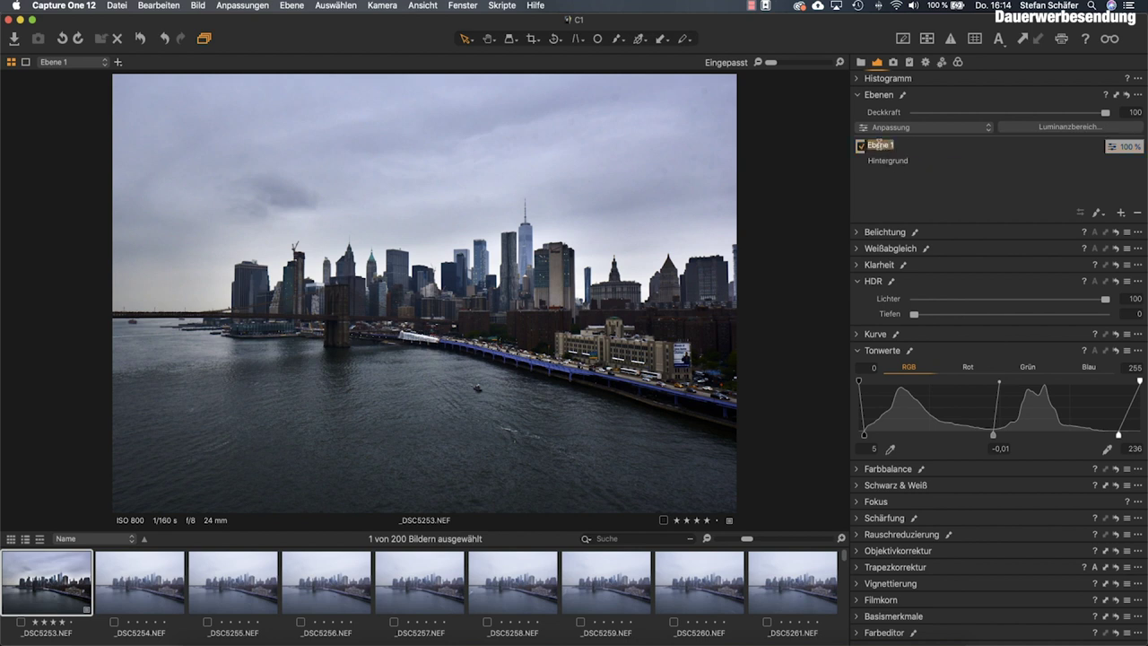
{"action": "type", "text": "Dunst entfernen"}
{"action": "key", "text": "Return"}
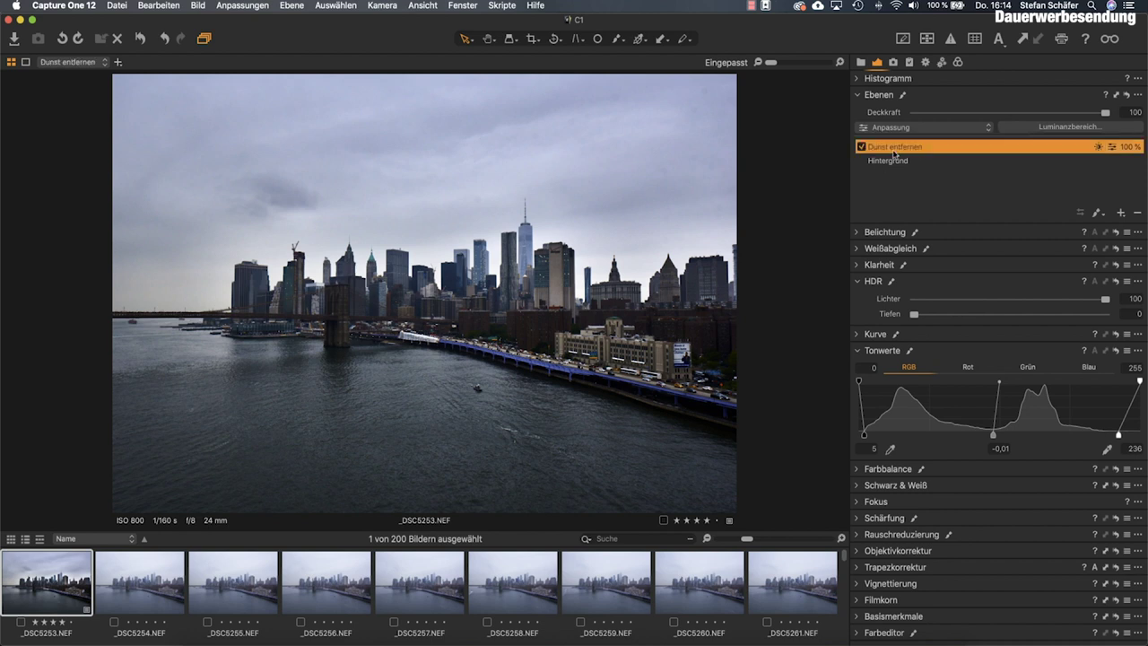
Step: Start saving the layer's adjustments as a style, including Kontrast, Helligkeit, Wiederherstellung der Lichter, Tonwerte, Kurve and Klarheit
{"action": "right_click", "coordinate": [897, 150]}
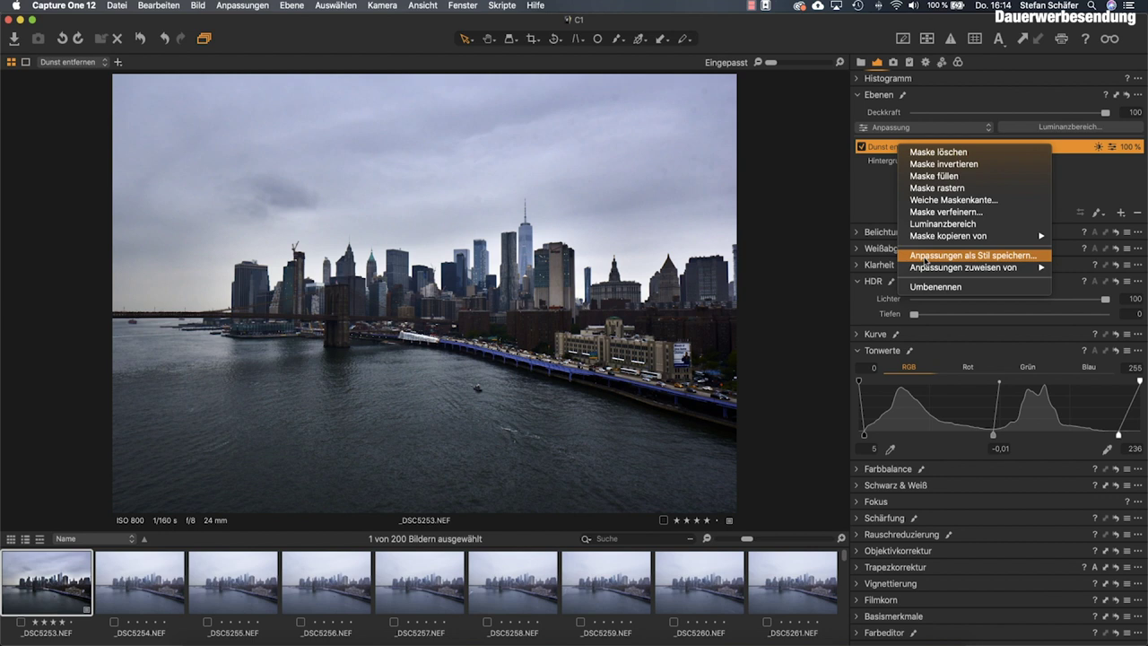
{"action": "left_click", "coordinate": [912, 256]}
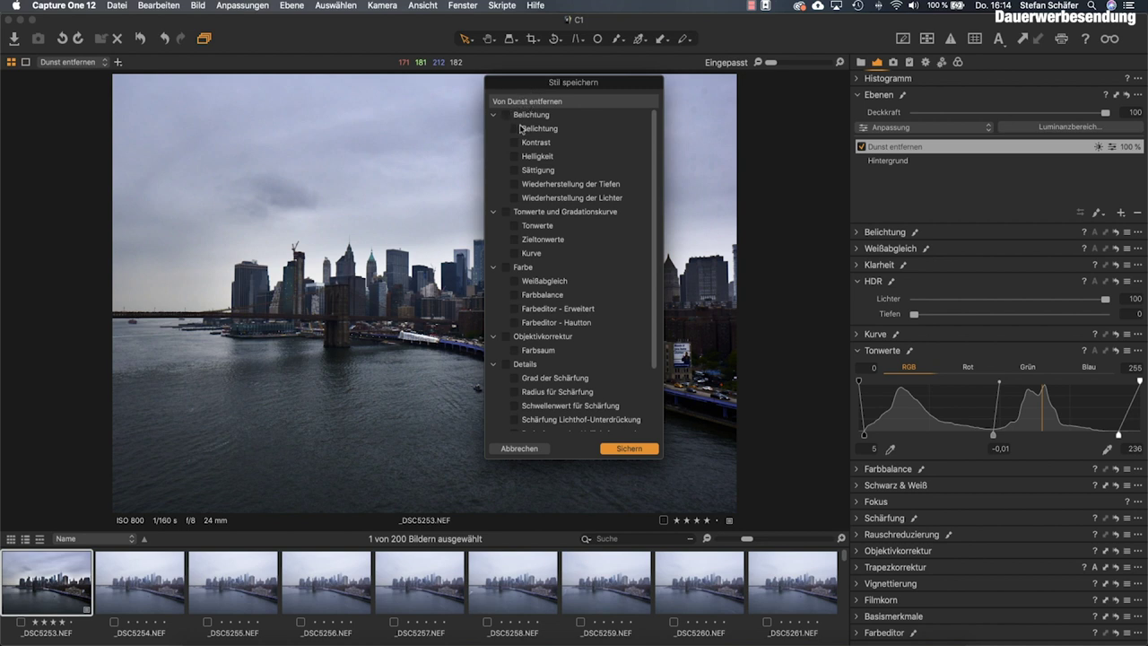
{"action": "left_click", "coordinate": [515, 143]}
{"action": "left_click", "coordinate": [514, 226]}
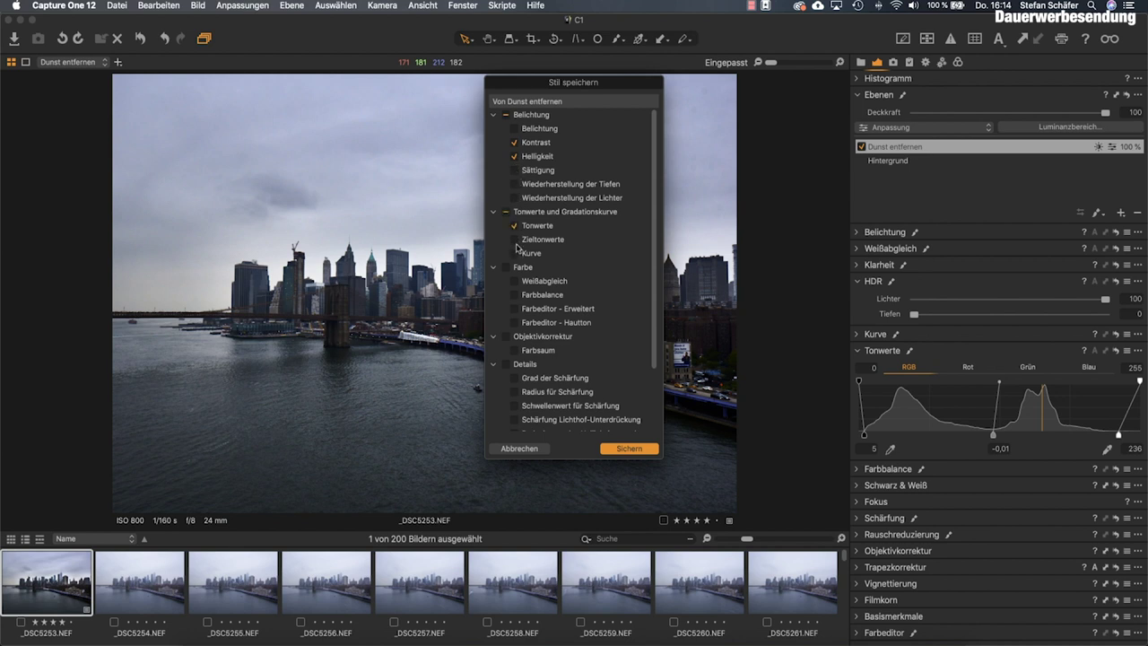
{"action": "left_click", "coordinate": [515, 254]}
{"action": "scroll", "coordinate": [511, 368], "scroll_direction": "down", "scroll_amount": 2}
{"action": "scroll", "coordinate": [511, 369], "scroll_direction": "down", "scroll_amount": 2}
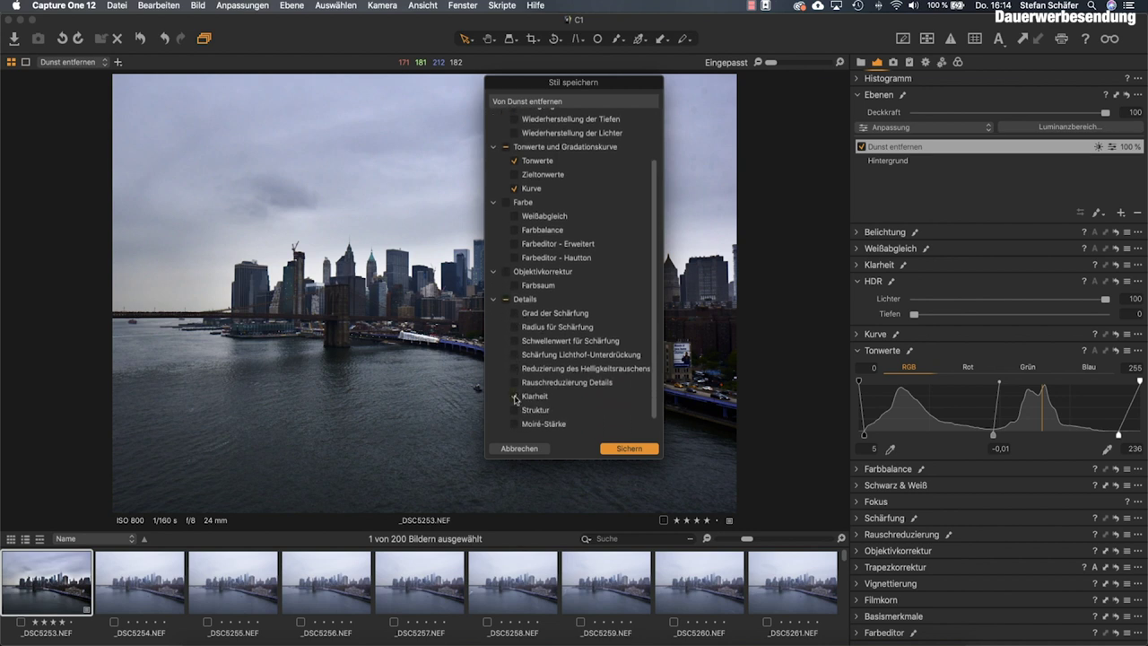
{"action": "scroll", "coordinate": [534, 387], "scroll_direction": "down", "scroll_amount": 1}
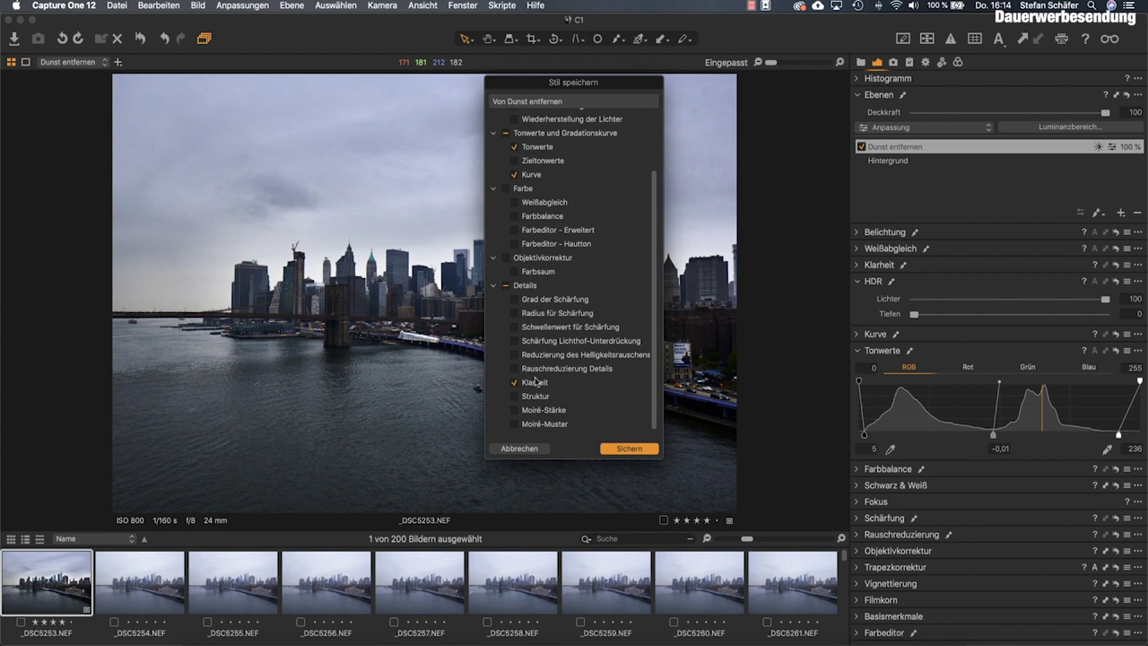
{"action": "scroll", "coordinate": [541, 321], "scroll_direction": "up", "scroll_amount": 3}
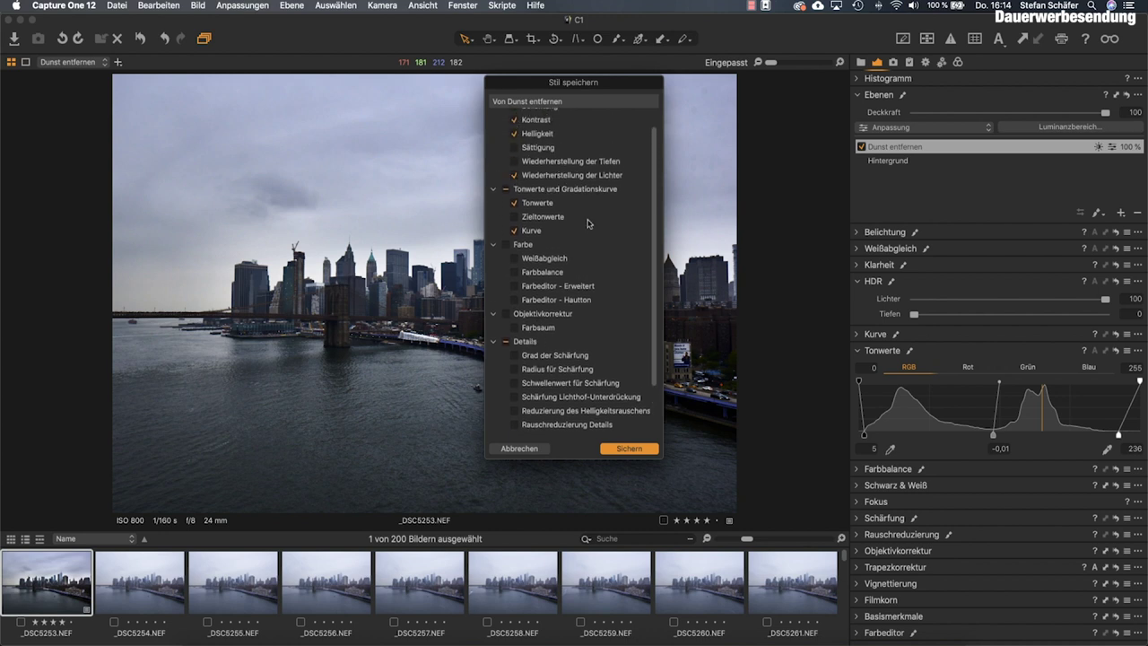
{"action": "scroll", "coordinate": [585, 224], "scroll_direction": "down", "scroll_amount": 3}
{"action": "scroll", "coordinate": [585, 224], "scroll_direction": "up", "scroll_amount": 4}
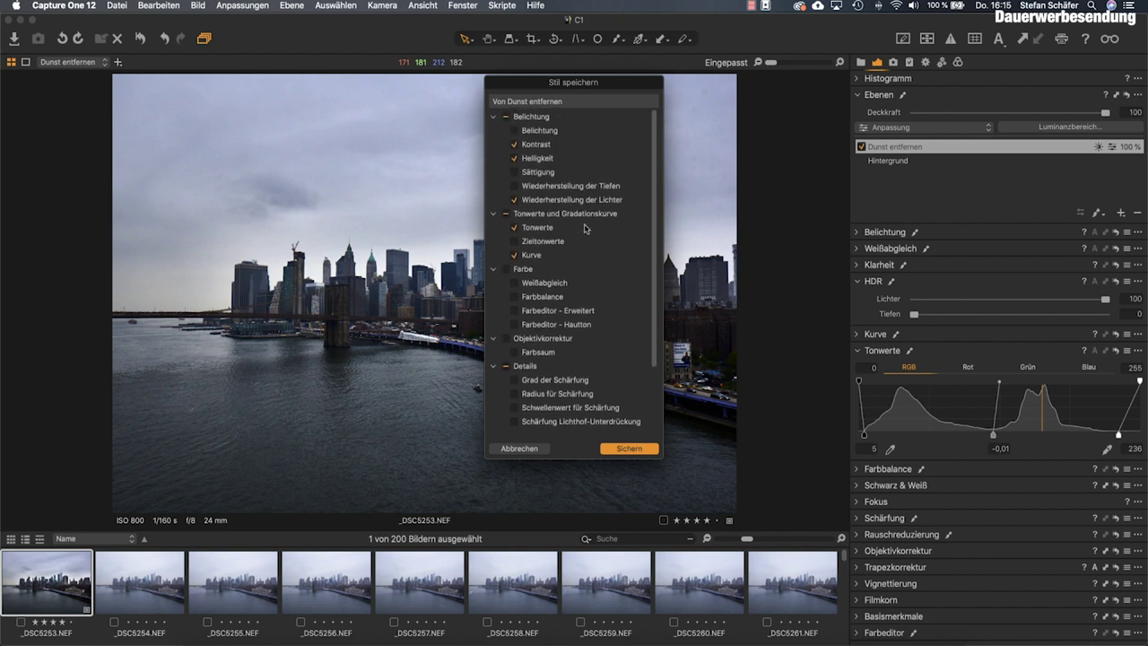
Step: Save the selected adjustments as the style file "Dunst entfernen.costyle" in the Styles folder
{"action": "left_click", "coordinate": [628, 448]}
{"action": "type", "text": "Dunst entfernen.costyle"}
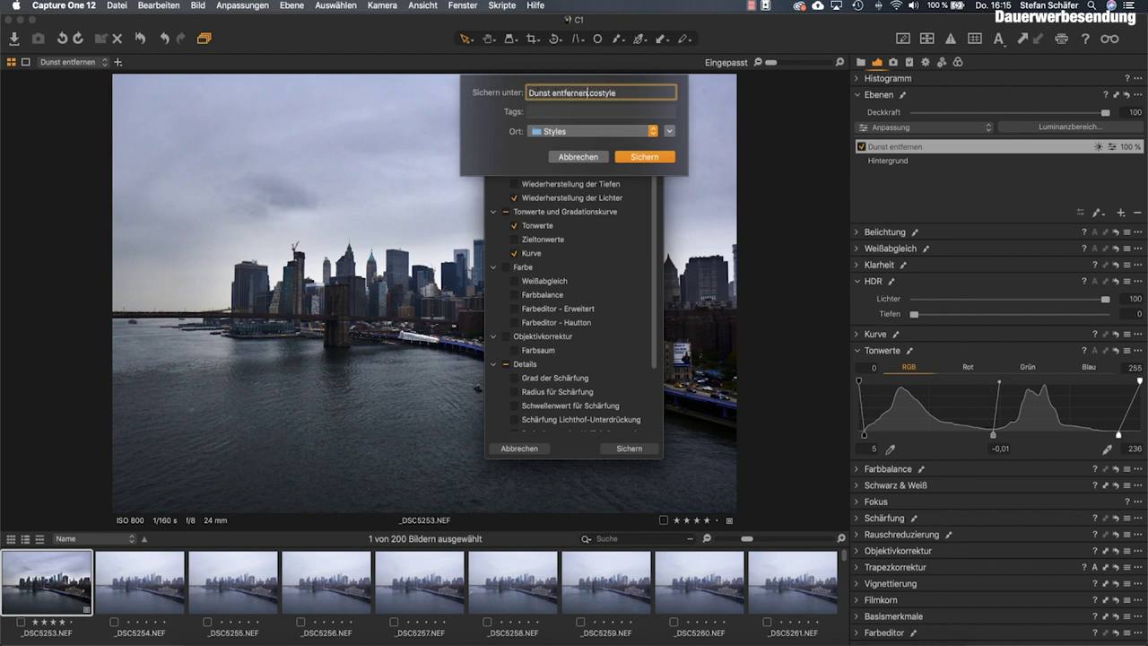
{"action": "left_click", "coordinate": [642, 157]}
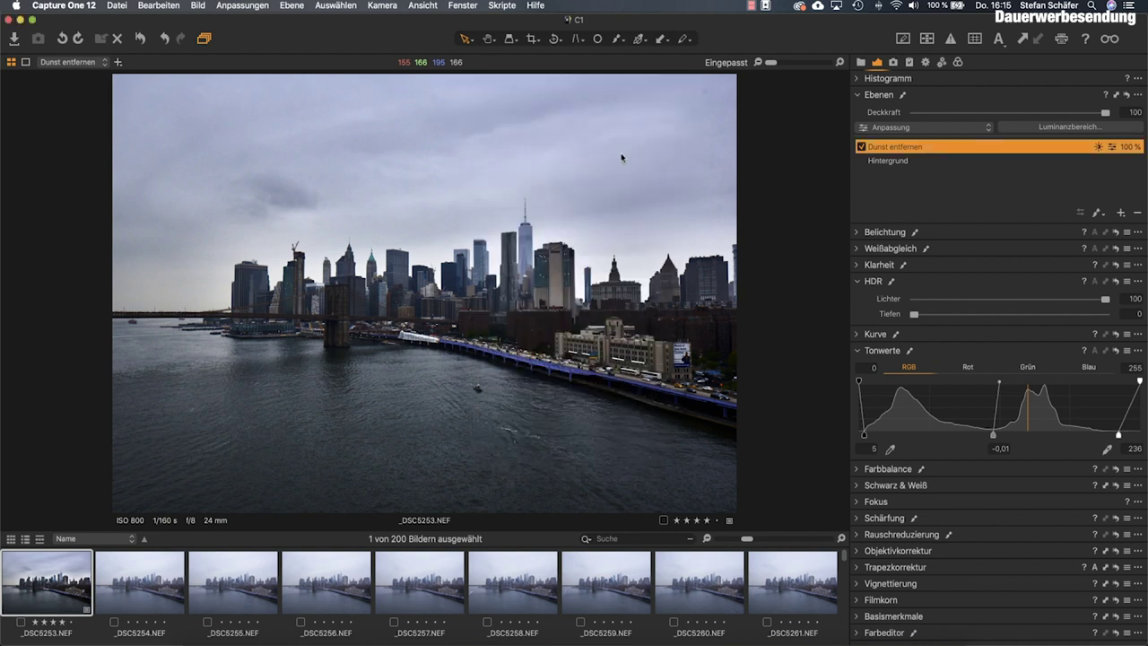
Step: Look up the saved Dunst entfernen style among the user styles
{"action": "left_click", "coordinate": [910, 62]}
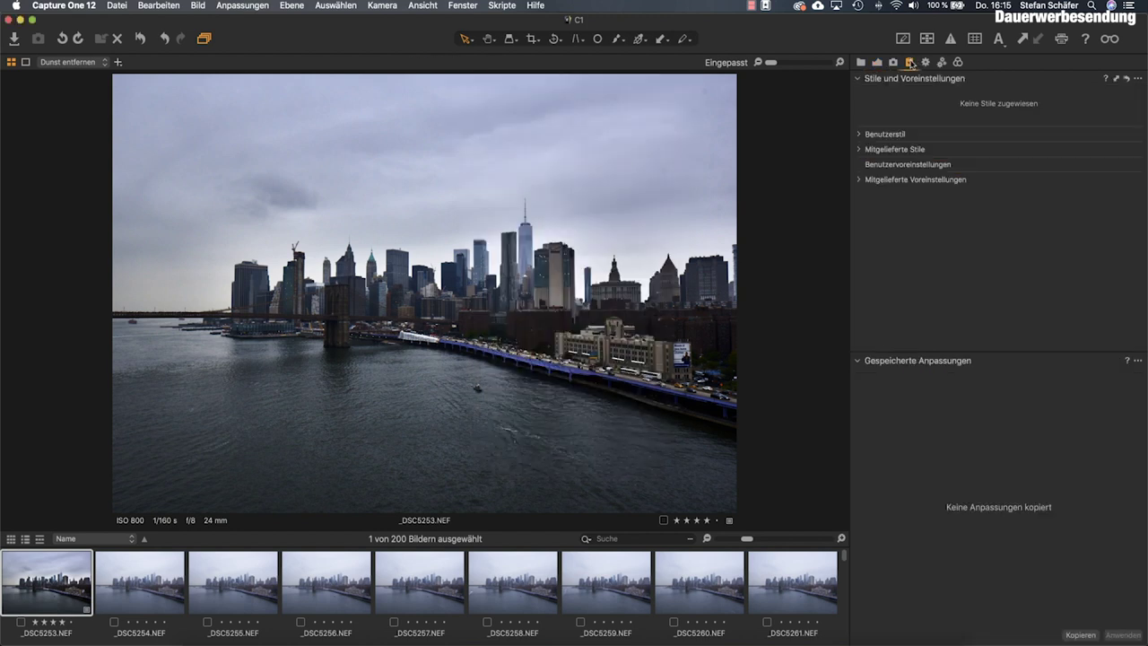
{"action": "left_click", "coordinate": [857, 134]}
{"action": "left_click", "coordinate": [883, 149]}
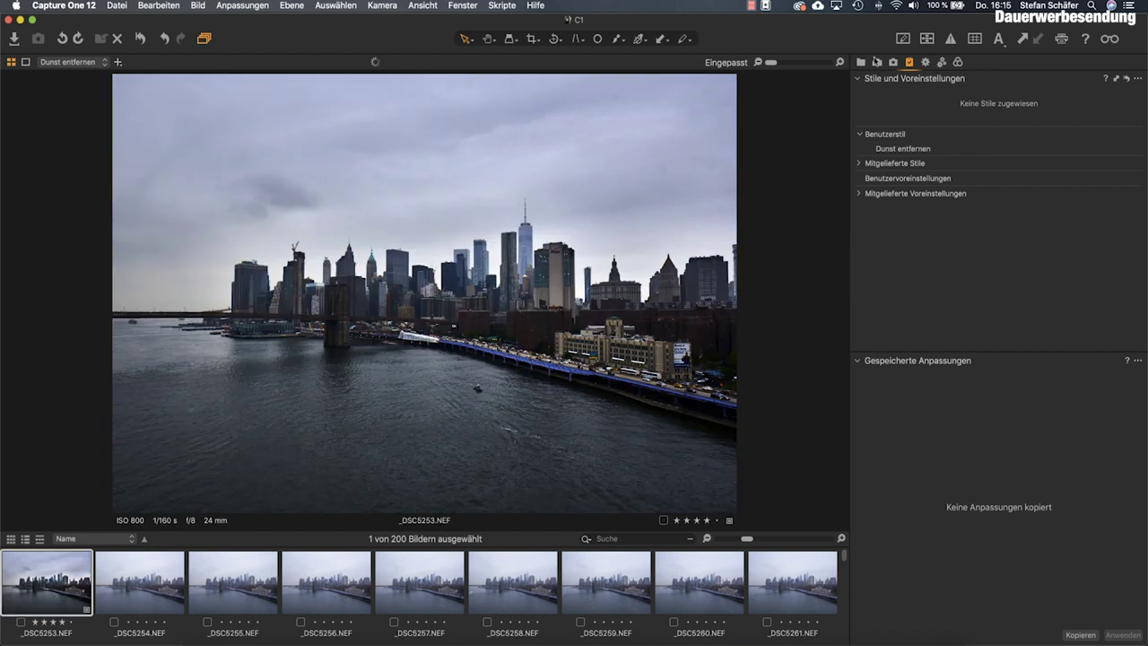
Step: Delete the existing Dunst entfernen layer and apply the saved Dunst entfernen style to a new layer
{"action": "left_click", "coordinate": [876, 62]}
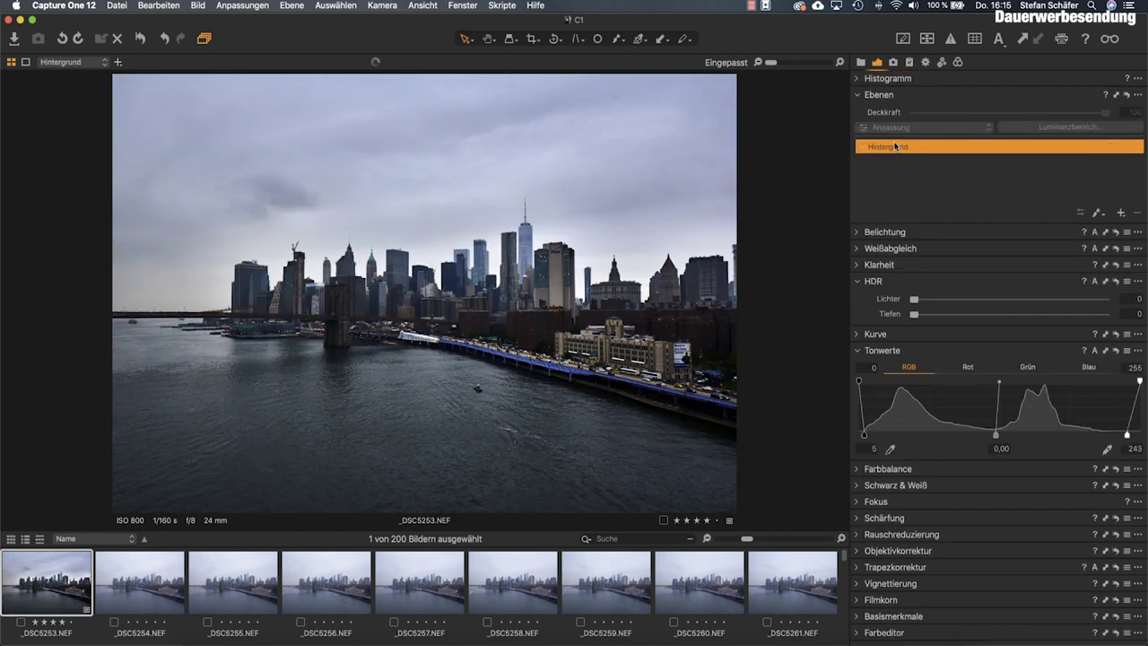
{"action": "key", "text": "super+z"}
{"action": "left_click", "coordinate": [909, 62]}
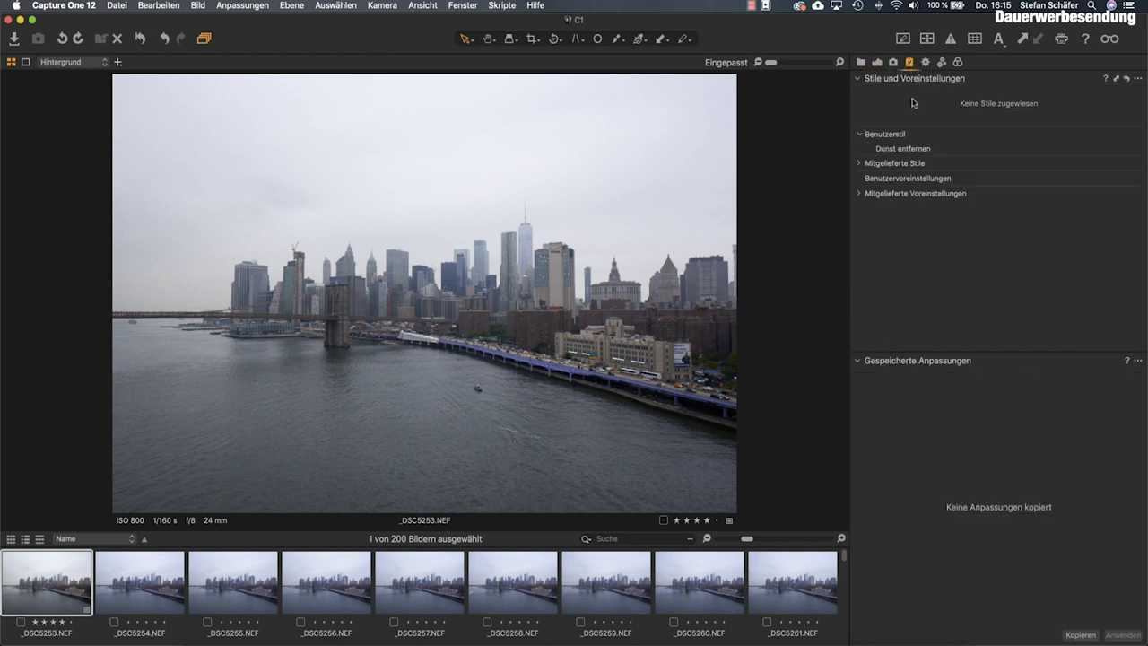
{"action": "right_click", "coordinate": [892, 151]}
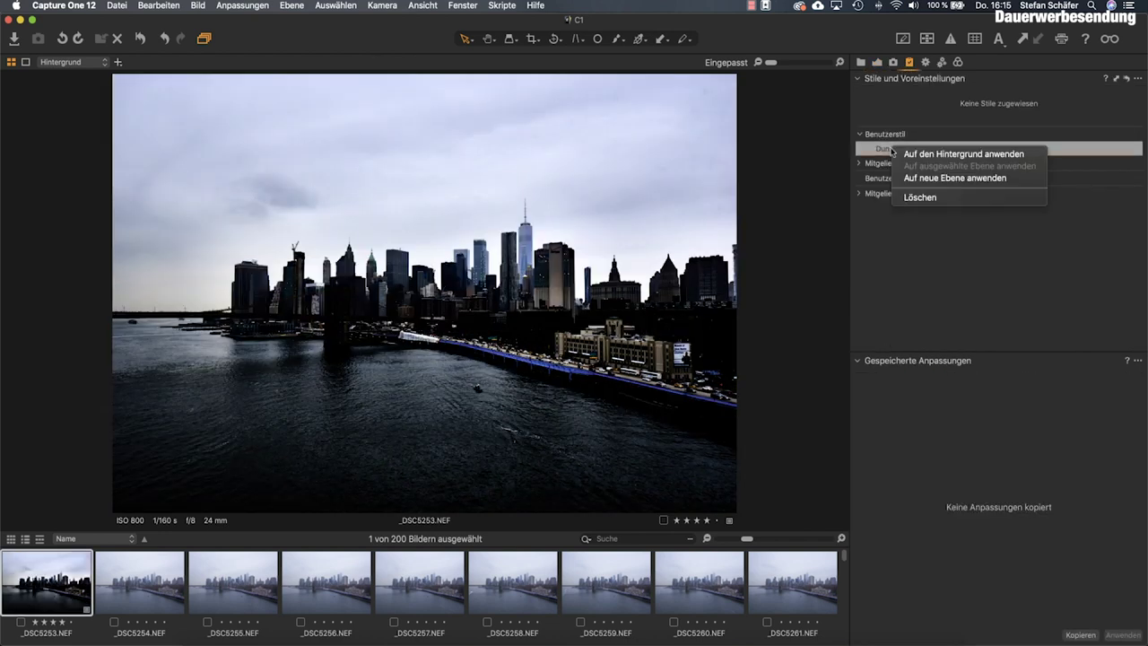
{"action": "left_click", "coordinate": [919, 178]}
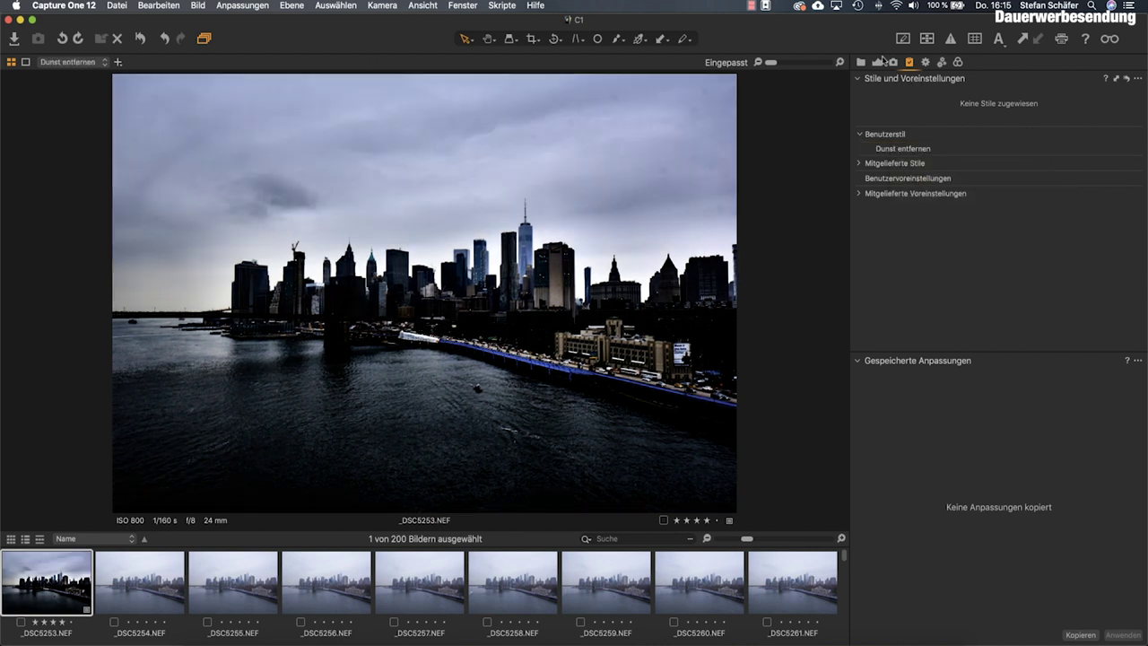
Step: Restrict the new Dunst entfernen layer to a luminance range of 236 to 255 with a falloff of 0 to 255
{"action": "left_click", "coordinate": [879, 62]}
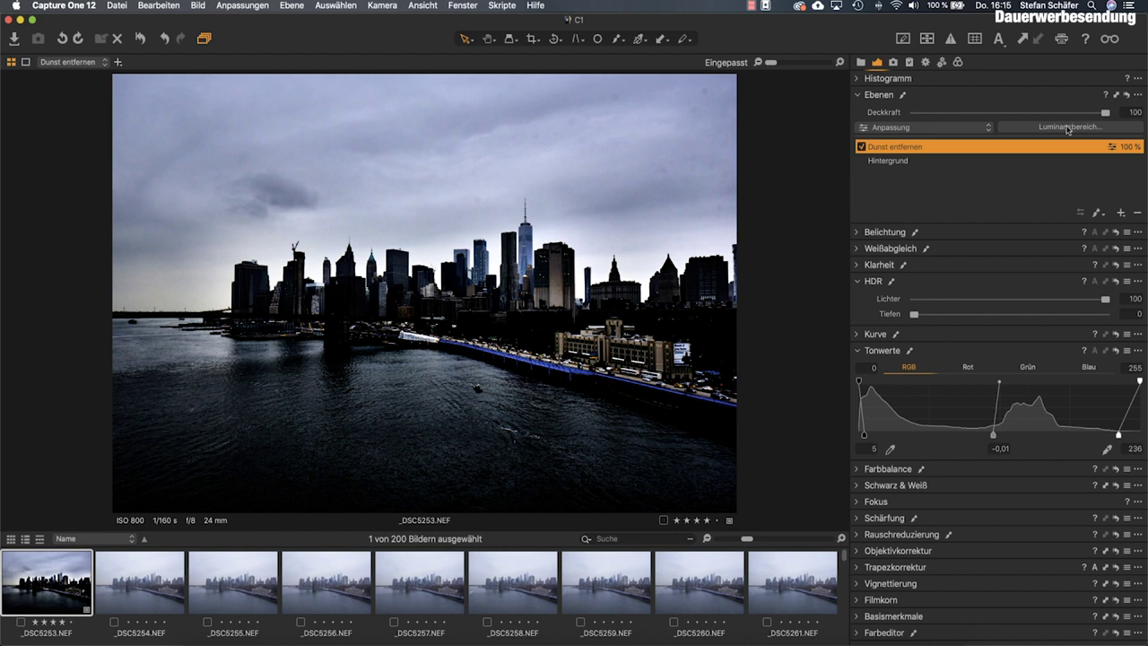
{"action": "left_click", "coordinate": [1067, 128]}
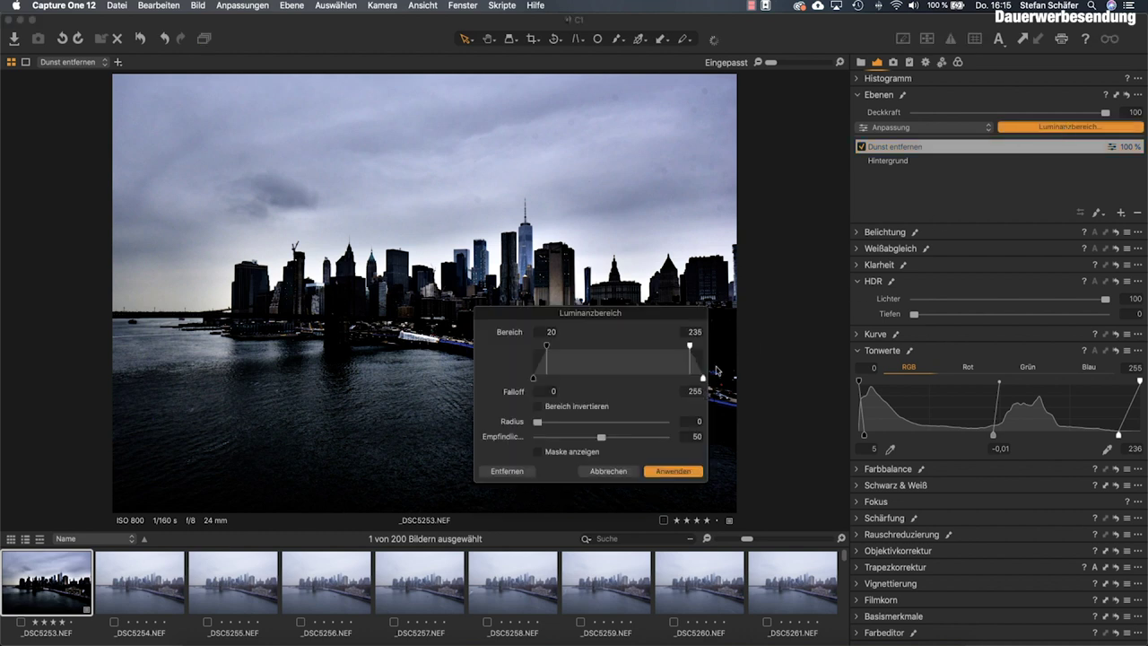
{"action": "left_click_drag", "start_coordinate": [546, 346], "coordinate": [532, 379]}
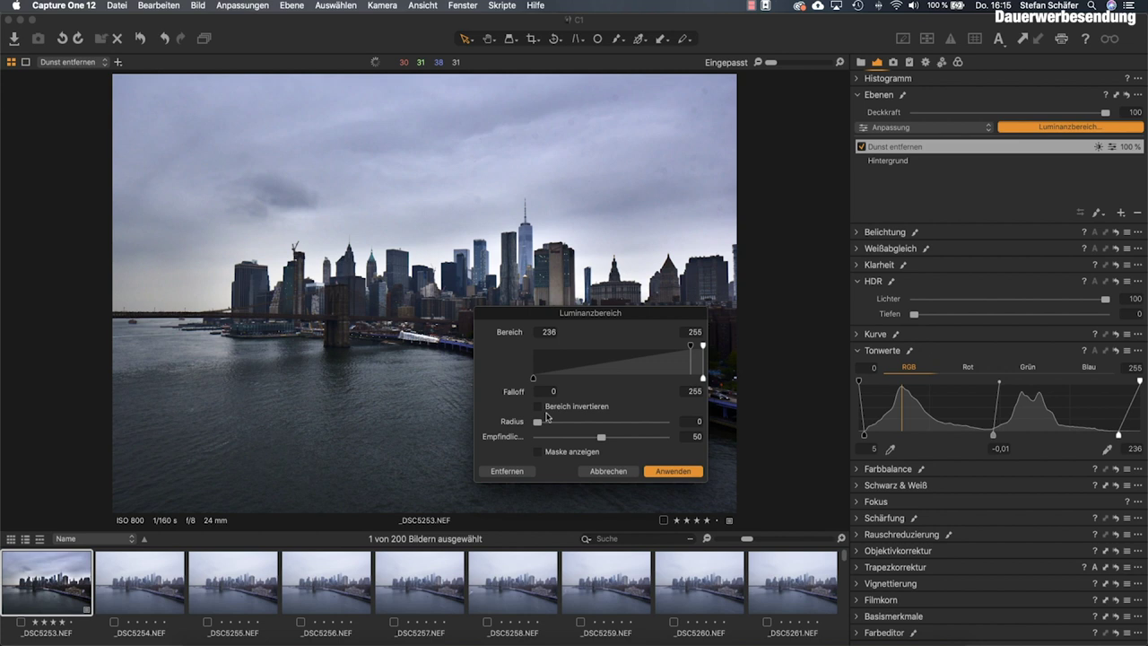
{"action": "left_click", "coordinate": [665, 471]}
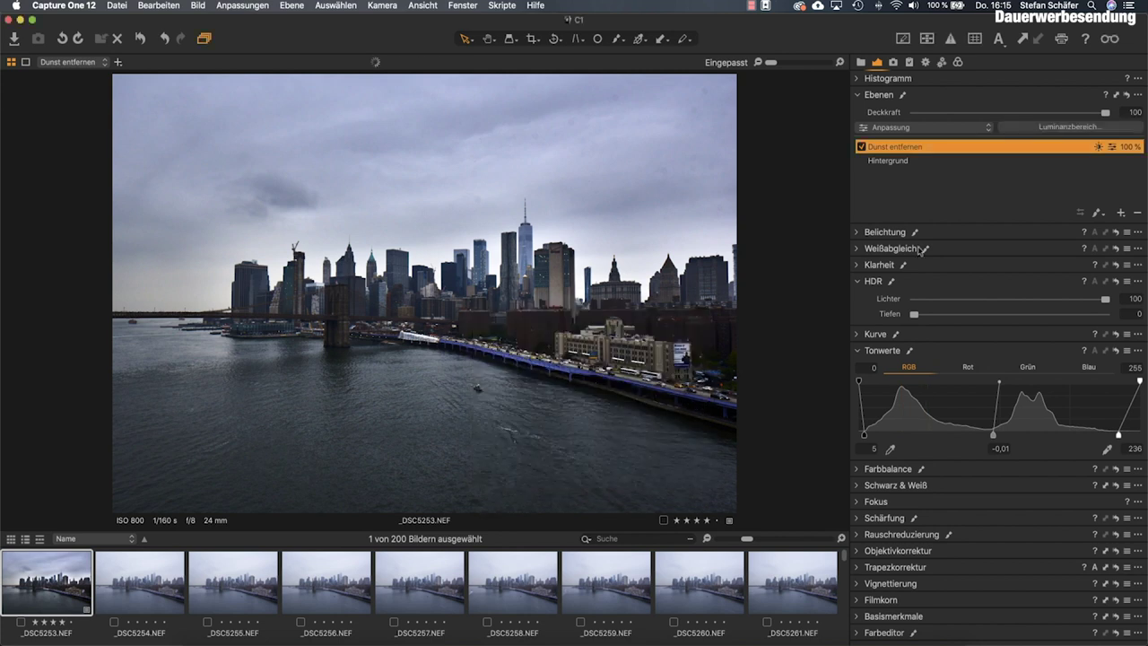
Step: Set the Deckkraft of the Dunst entfernen layer to 50 and view the photo without its adjustments for comparison
{"action": "left_click_drag", "start_coordinate": [1105, 112], "coordinate": [1005, 116]}
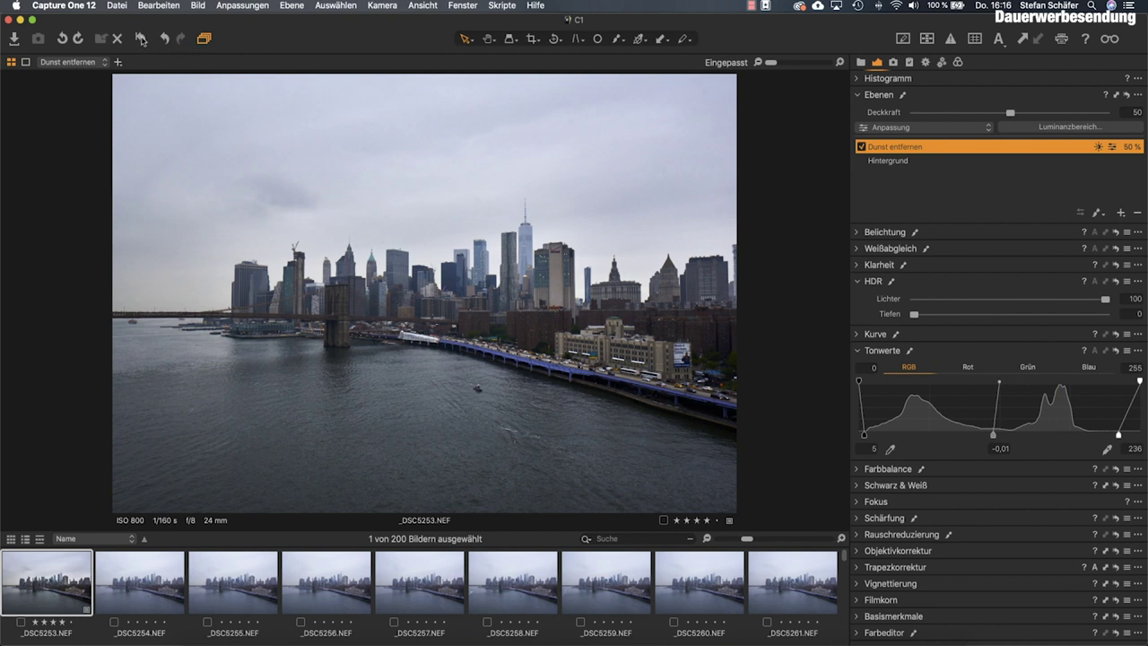
{"action": "left_click", "coordinate": [141, 40], "text": "alt"}
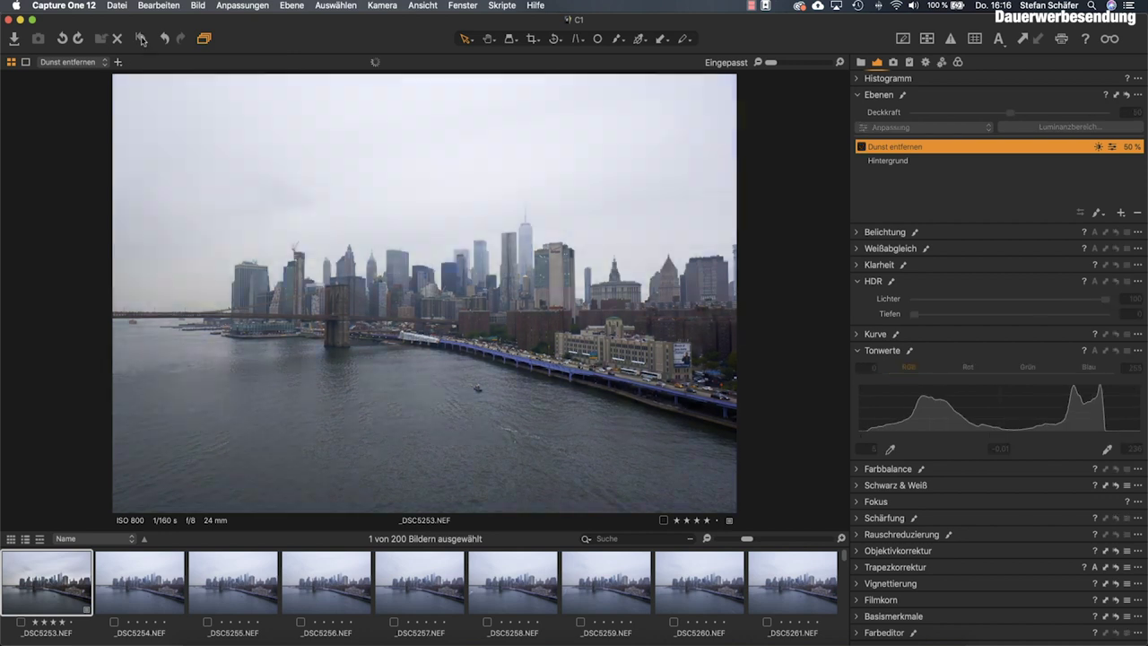